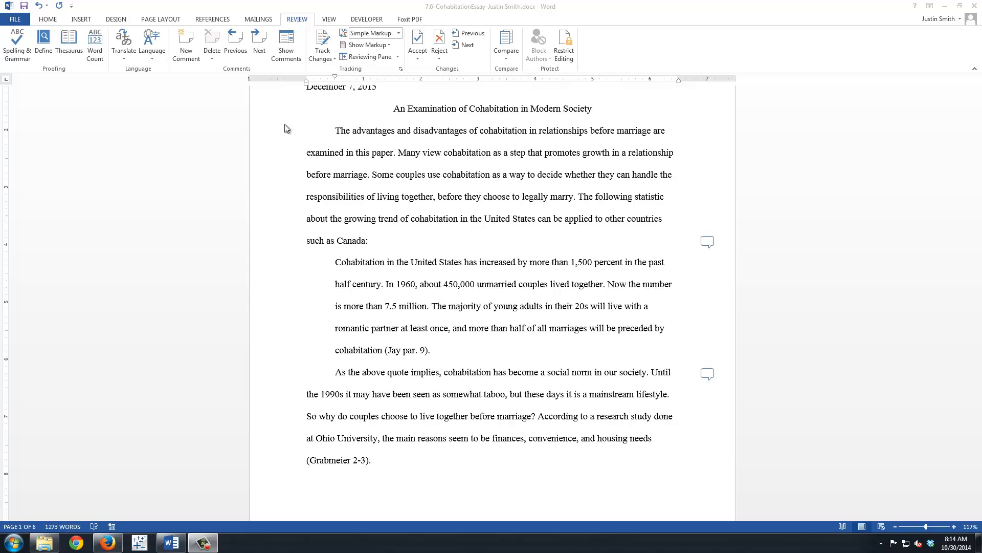
Browse the online Resume templates for a new document and narrow them to the Entry Level category.
{"action": "left_click", "coordinate": [19, 22]}
{"action": "left_click", "coordinate": [18, 21]}
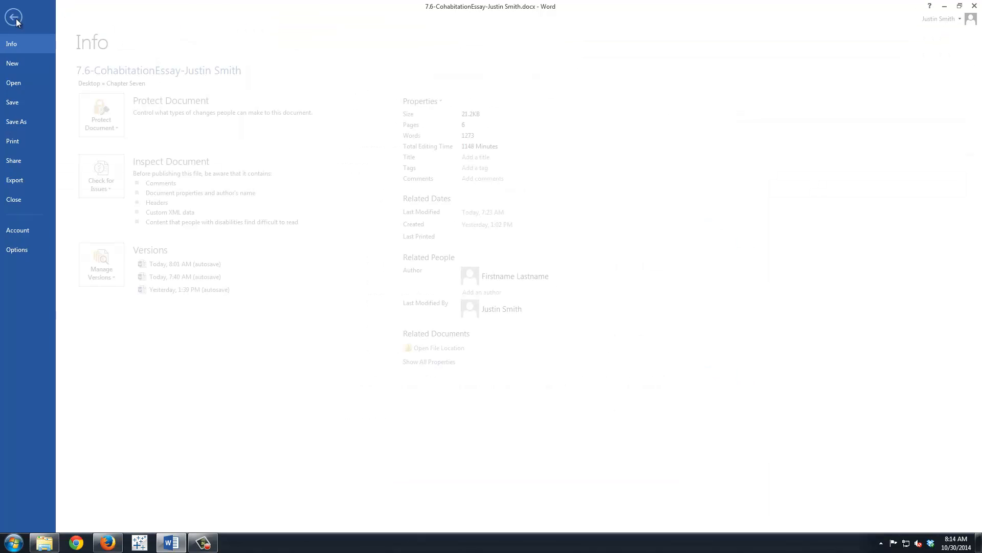
{"action": "left_click", "coordinate": [27, 63]}
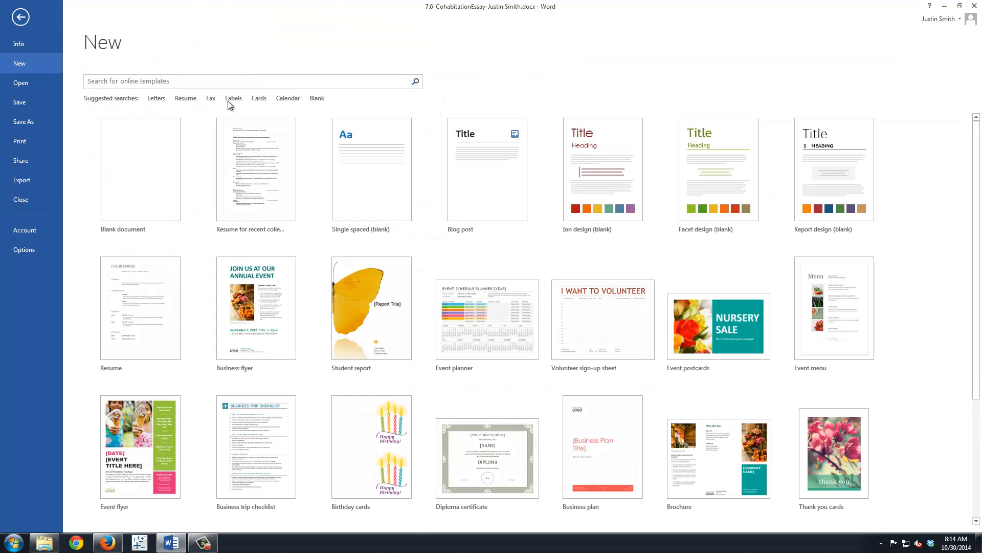
{"action": "left_click", "coordinate": [184, 99]}
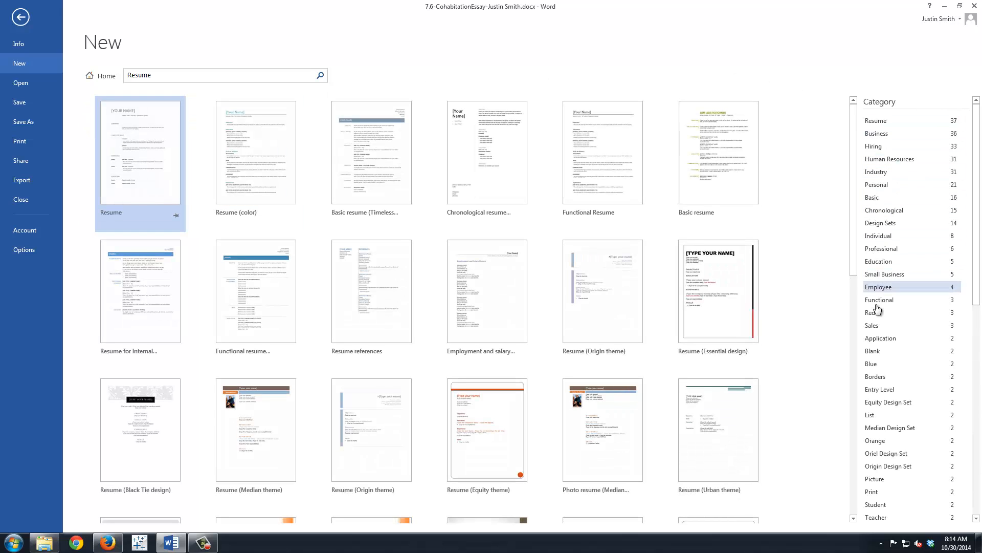
{"action": "scroll", "coordinate": [572, 370], "scroll_direction": "down", "scroll_amount": 5}
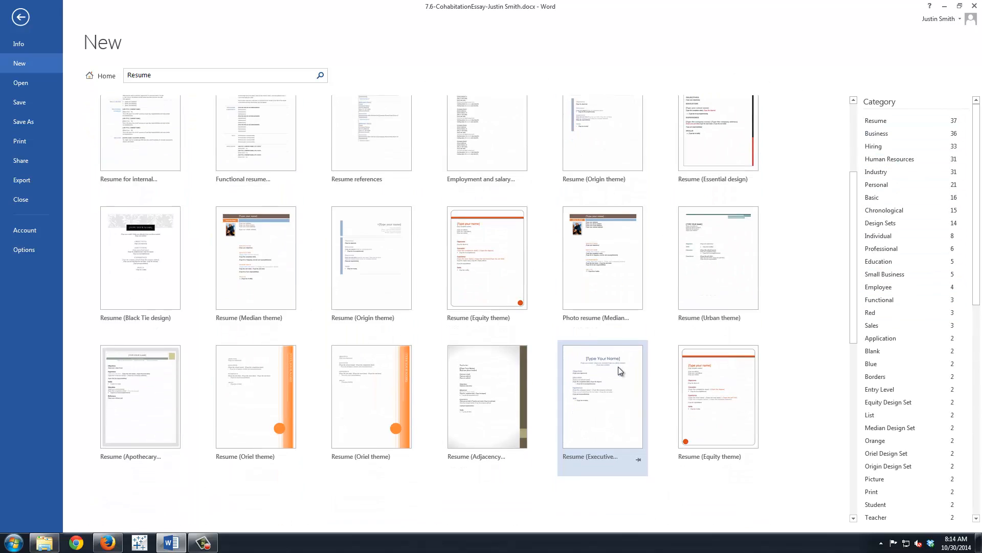
{"action": "scroll", "coordinate": [618, 366], "scroll_direction": "up", "scroll_amount": 5}
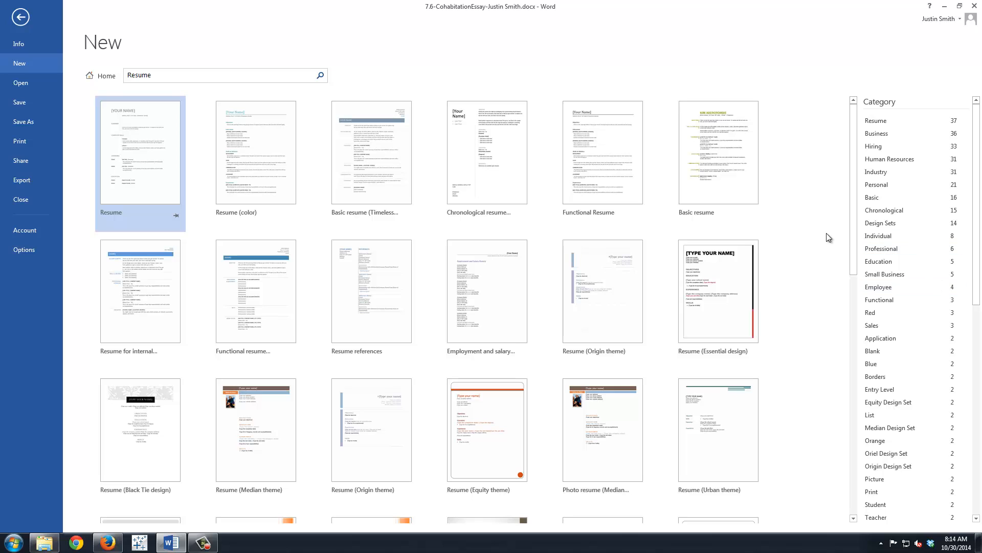
{"action": "left_click", "coordinate": [879, 389]}
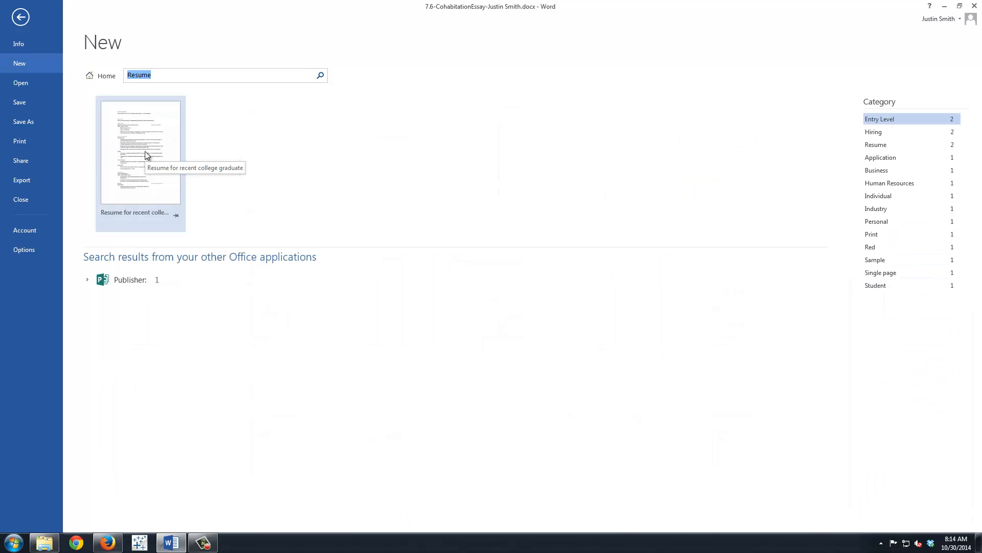
Create a document from the "Resume for recent college graduate" template and bring the new resume document to the front.
{"action": "left_click", "coordinate": [145, 151]}
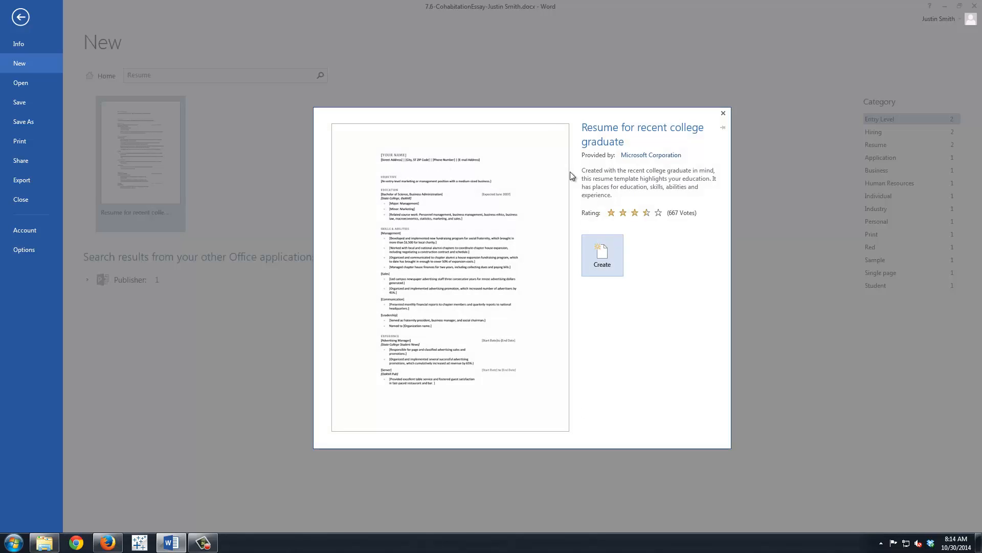
{"action": "left_click", "coordinate": [612, 250]}
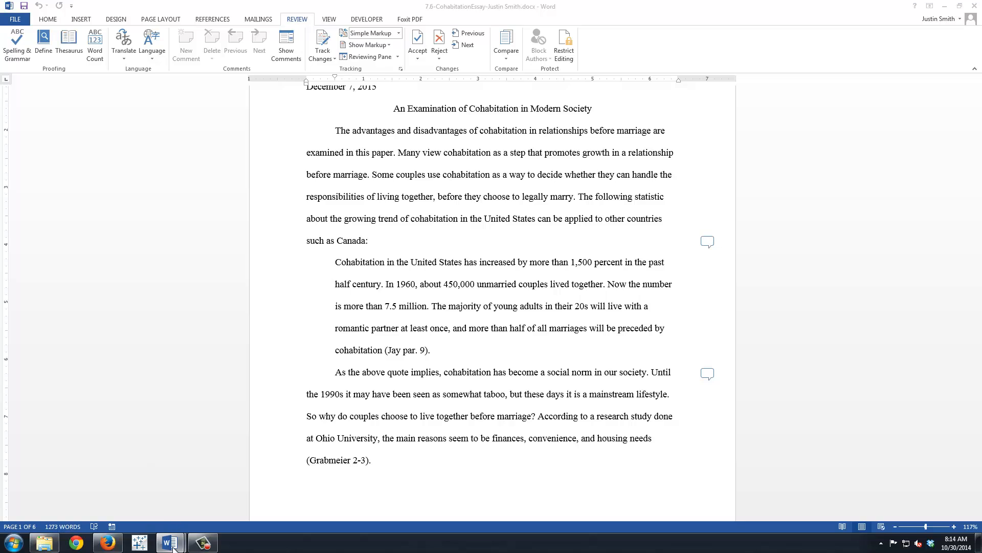
{"action": "left_click", "coordinate": [946, 6]}
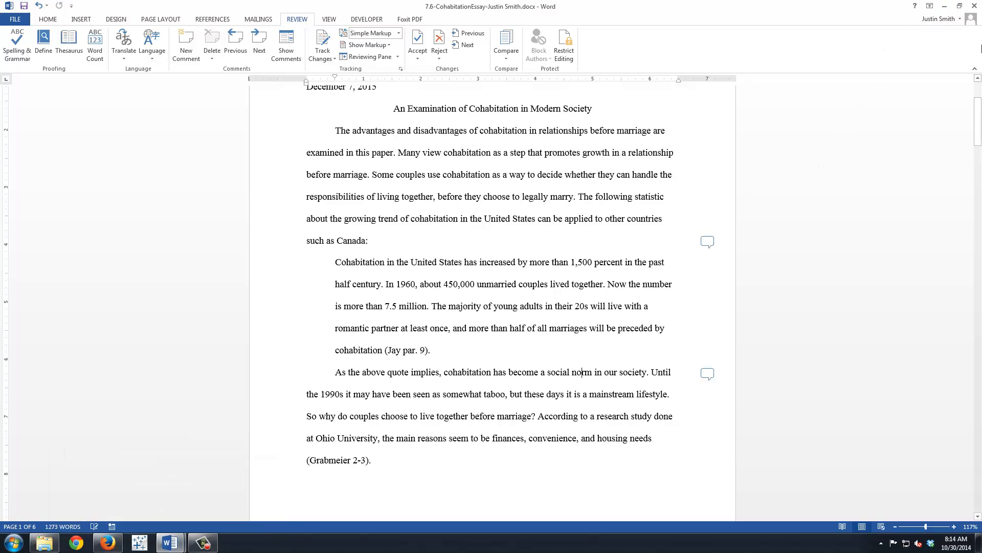
{"action": "left_click", "coordinate": [944, 6]}
{"action": "mouse_move", "coordinate": [175, 544]}
{"action": "left_click", "coordinate": [210, 487]}
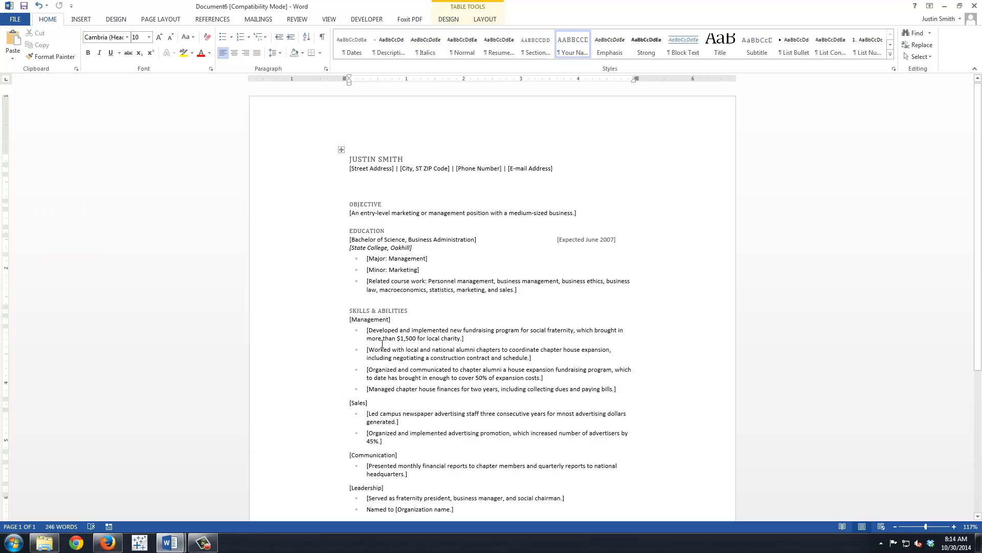
Replace the author name heading the resume with the applicant's full name.
{"action": "scroll", "coordinate": [451, 342], "scroll_direction": "down", "scroll_amount": 4}
{"action": "scroll", "coordinate": [451, 342], "scroll_direction": "up", "scroll_amount": 4}
{"action": "left_click", "coordinate": [357, 162]}
{"action": "triple_click", "coordinate": [389, 161]}
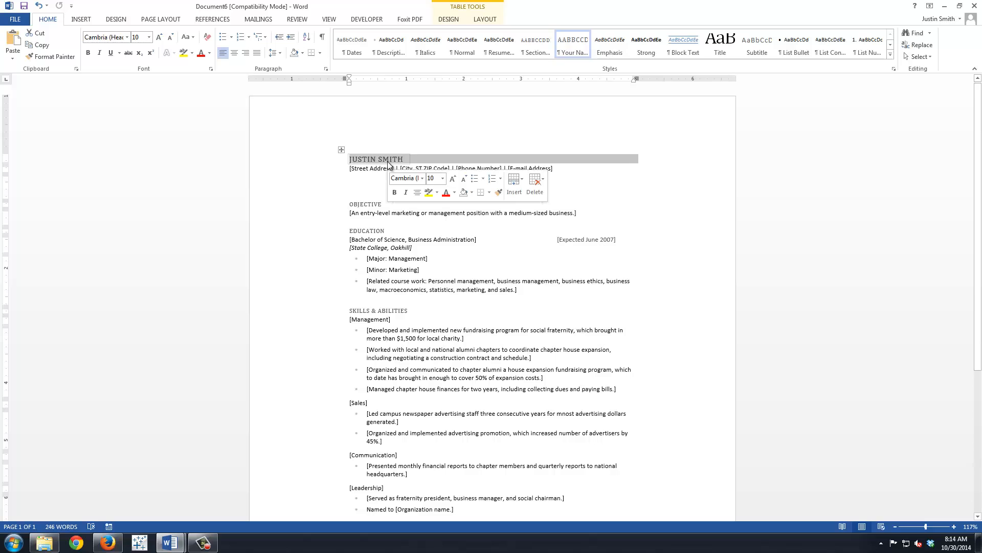
{"action": "left_click", "coordinate": [390, 160]}
{"action": "left_click_drag", "start_coordinate": [409, 159], "coordinate": [350, 157]}
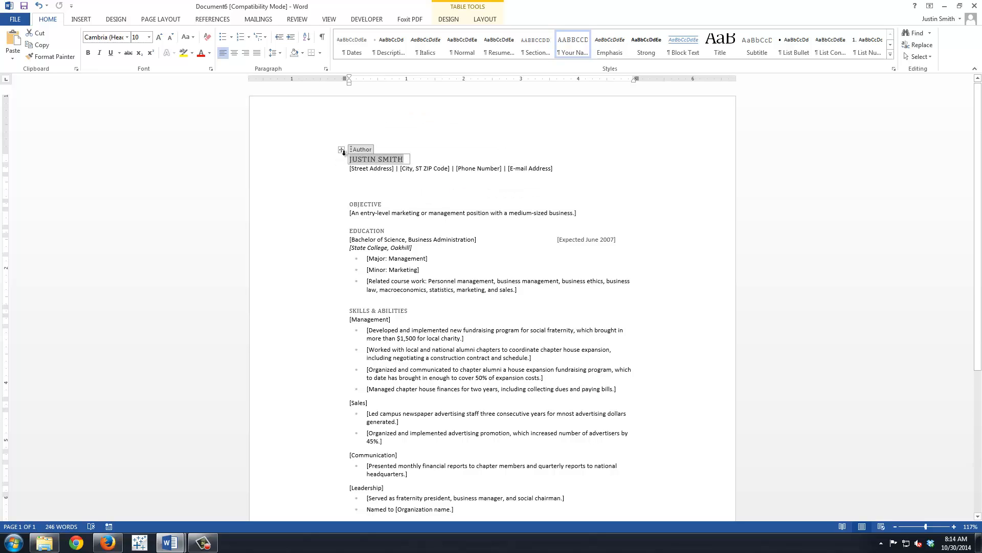
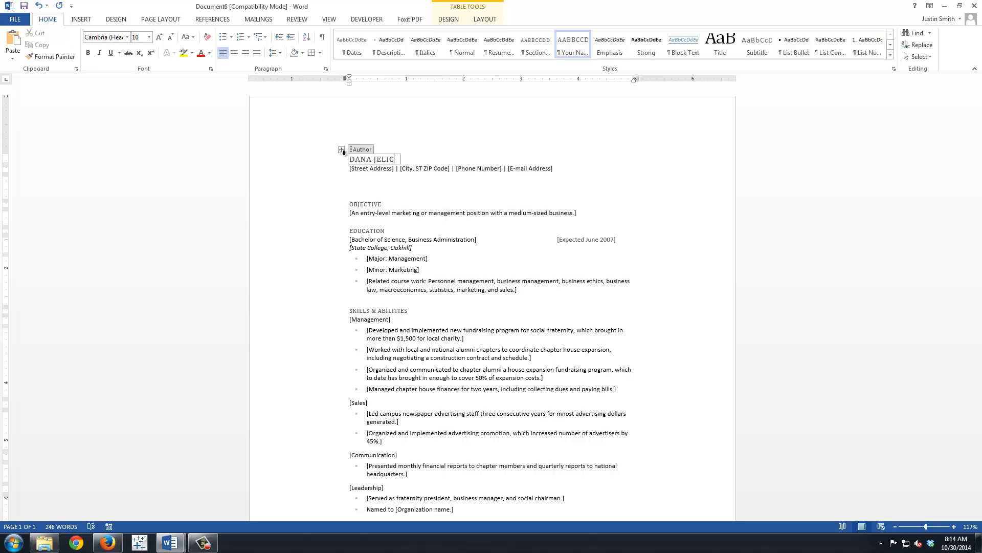
Remove the Street Address and City, ST ZIP Code placeholders from the contact line, along with their separator bars.
{"action": "left_click", "coordinate": [380, 171]}
{"action": "key", "text": "Delete"}
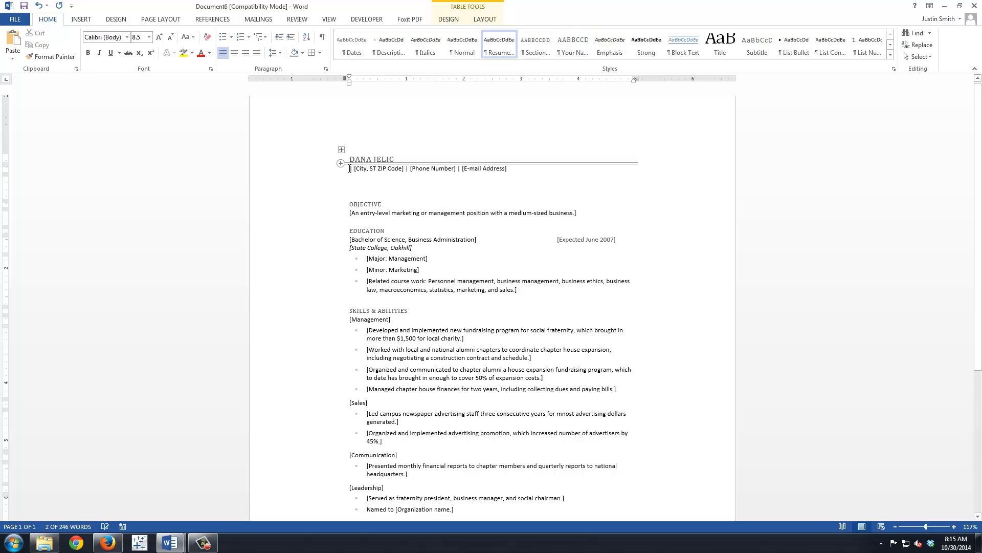
{"action": "left_click", "coordinate": [360, 171]}
{"action": "key", "text": "Delete"}
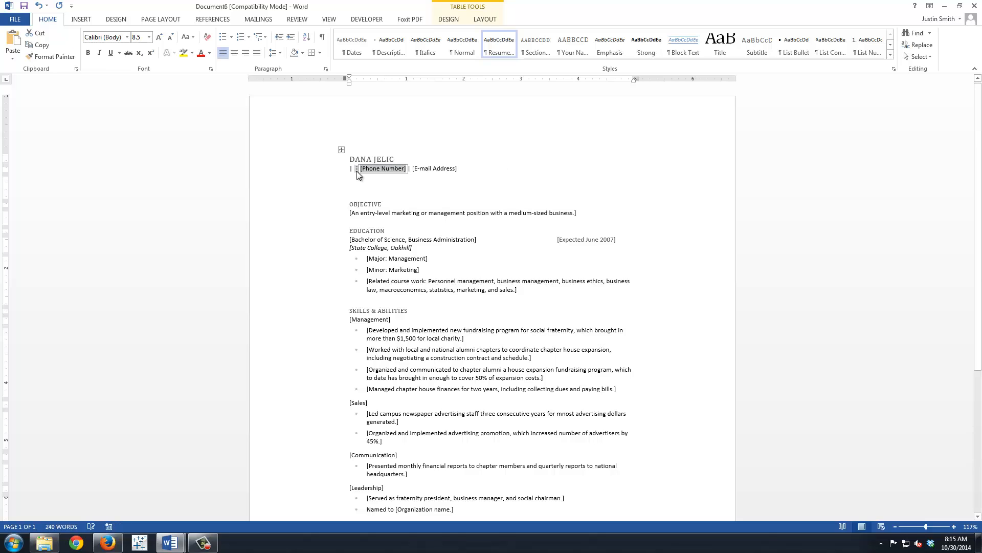
{"action": "left_click", "coordinate": [424, 170]}
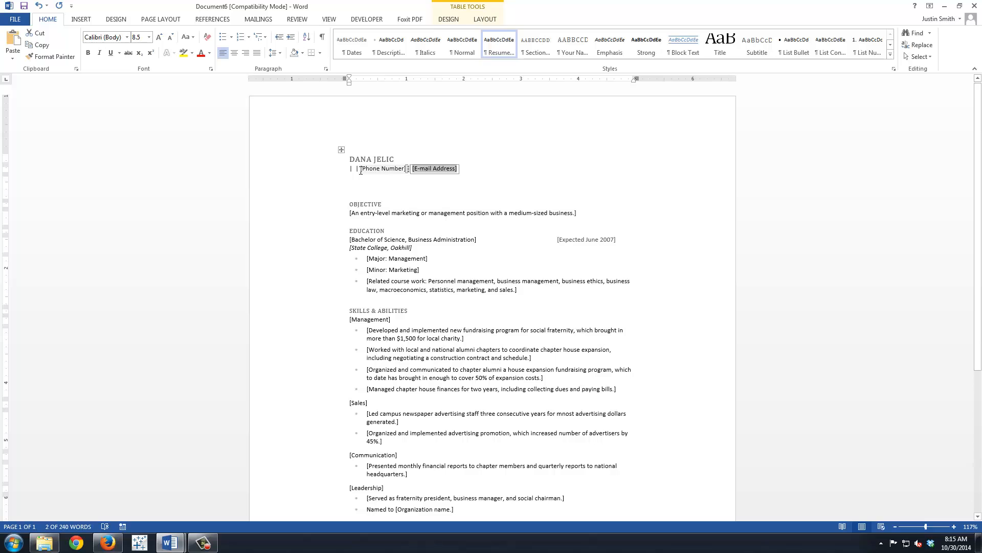
{"action": "left_click", "coordinate": [362, 172]}
{"action": "key", "text": "BackSpace"}
{"action": "key", "text": "BackSpace"}
{"action": "key", "text": "BackSpace"}
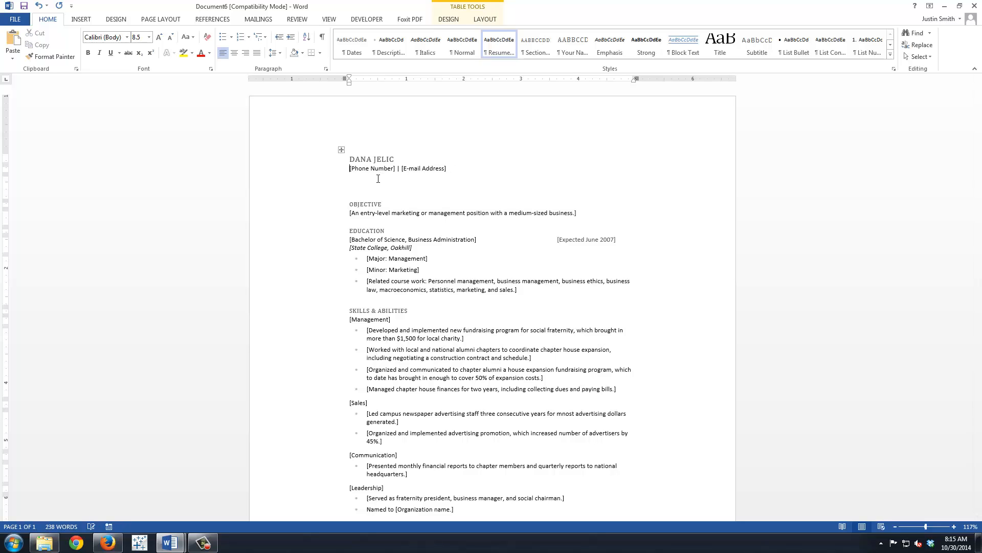
Fill in the applicant's phone number and e-mail address in the remaining contact line placeholders.
{"action": "left_click", "coordinate": [370, 171]}
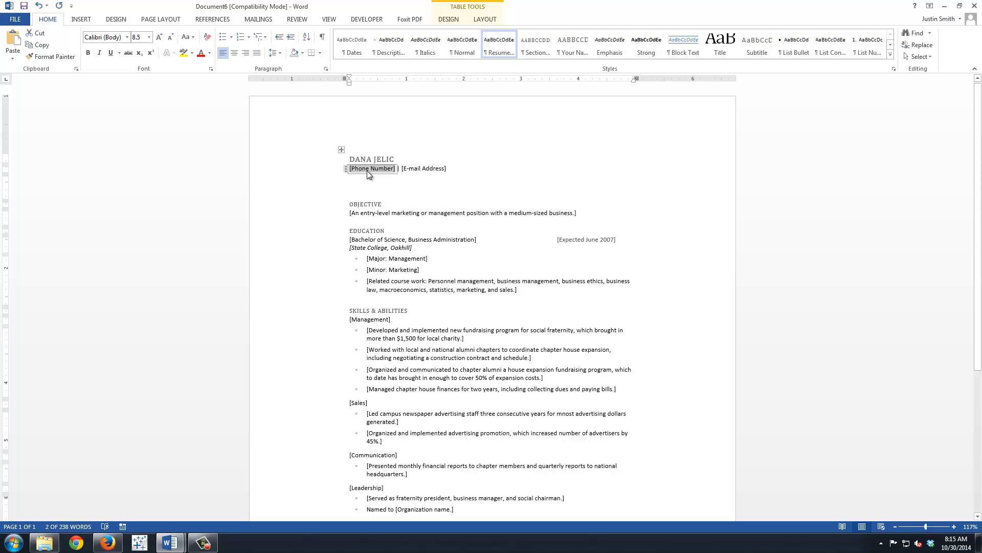
{"action": "type", "text": "800-555"}
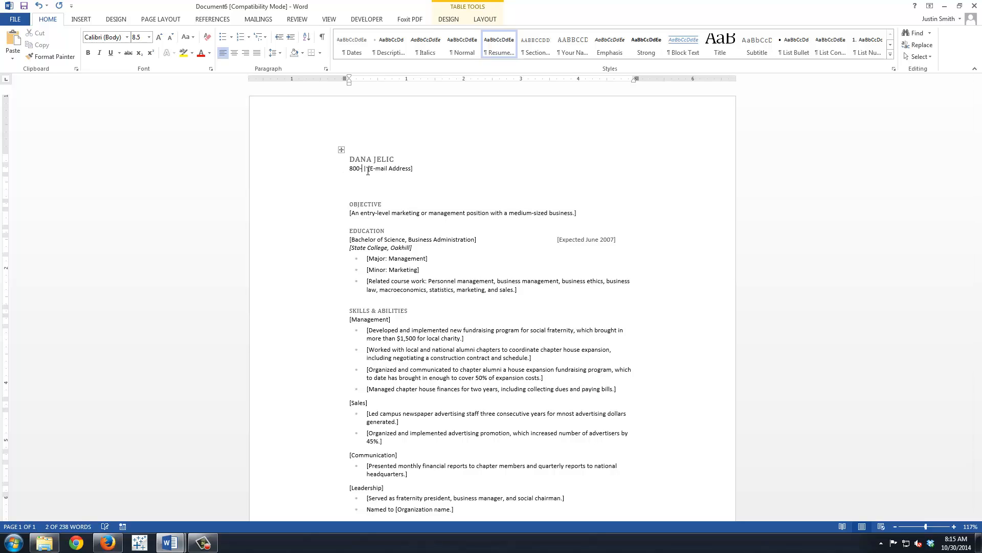
{"action": "type", "text": "-4577"}
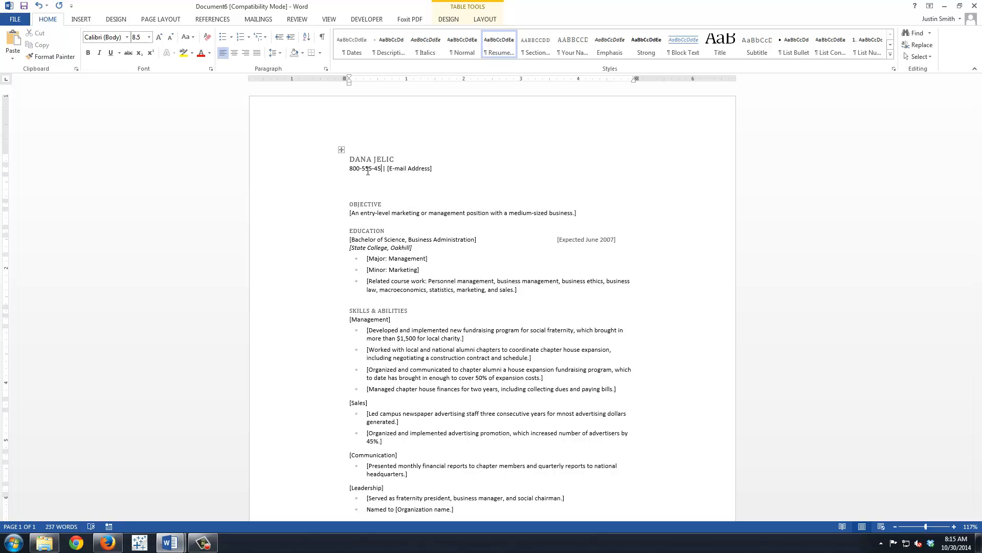
{"action": "left_click", "coordinate": [425, 169]}
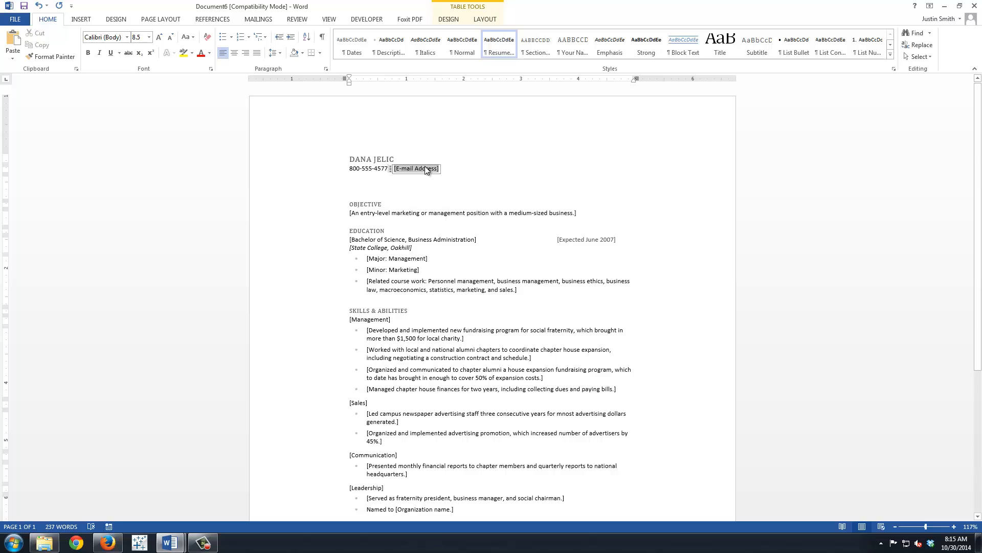
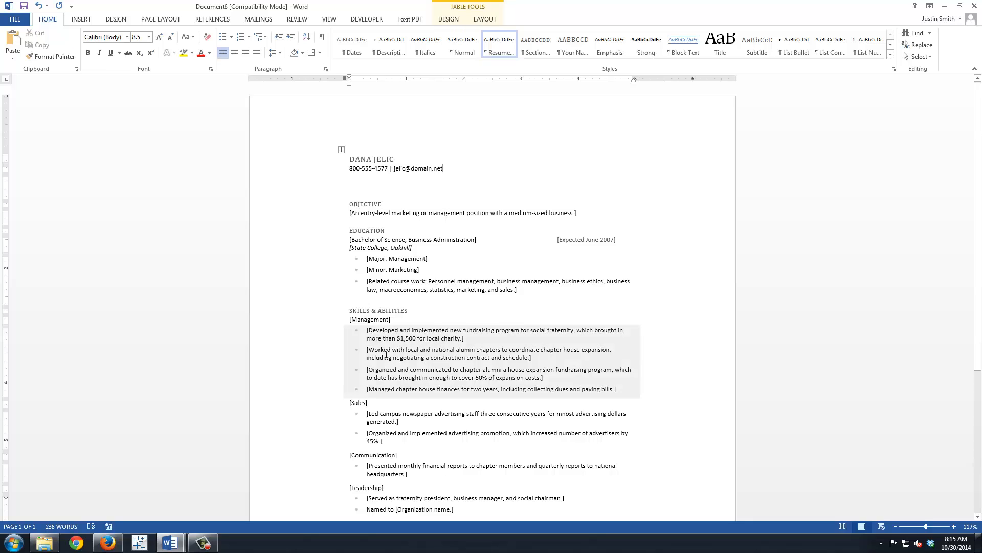
{"action": "scroll", "coordinate": [386, 354], "scroll_direction": "down", "scroll_amount": 1}
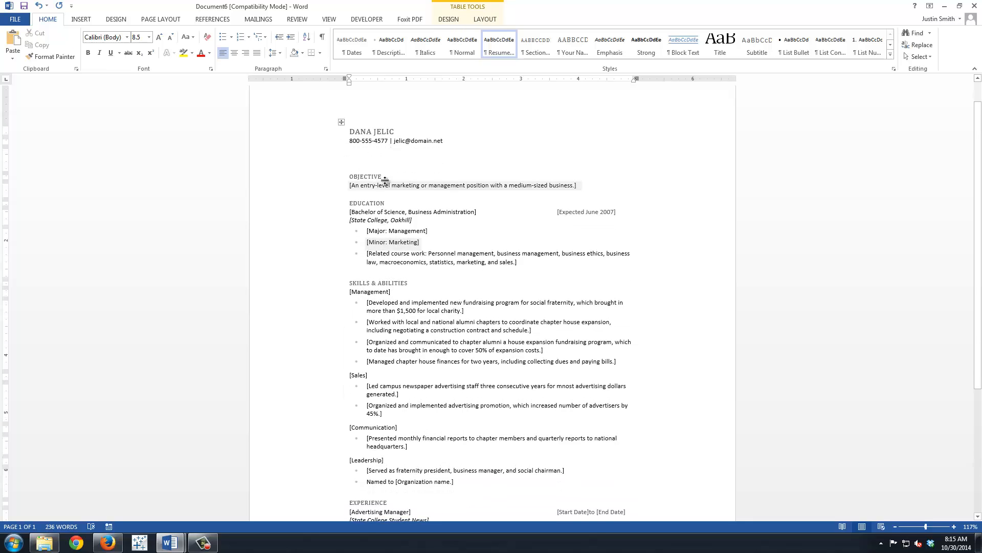
{"action": "left_click", "coordinate": [370, 184]}
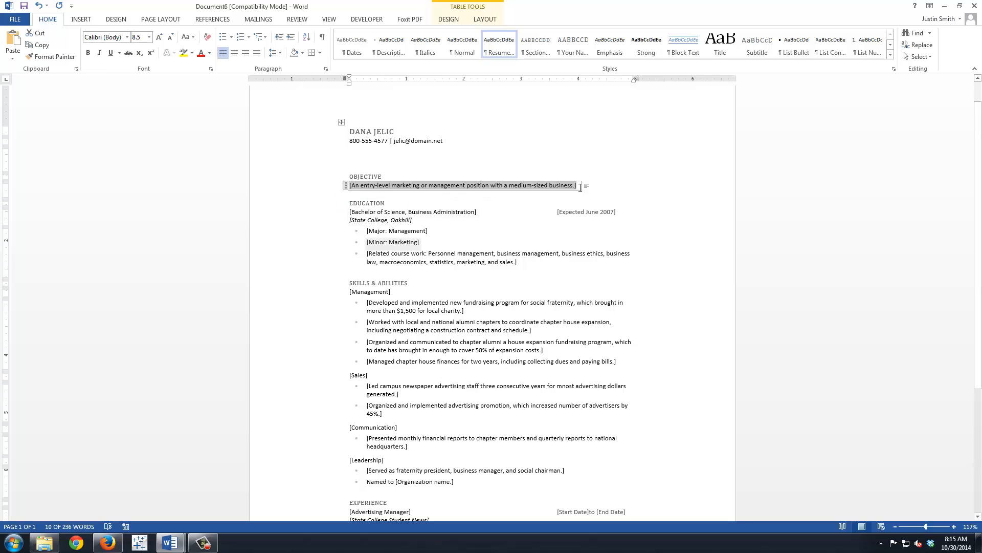
{"action": "left_click", "coordinate": [588, 215]}
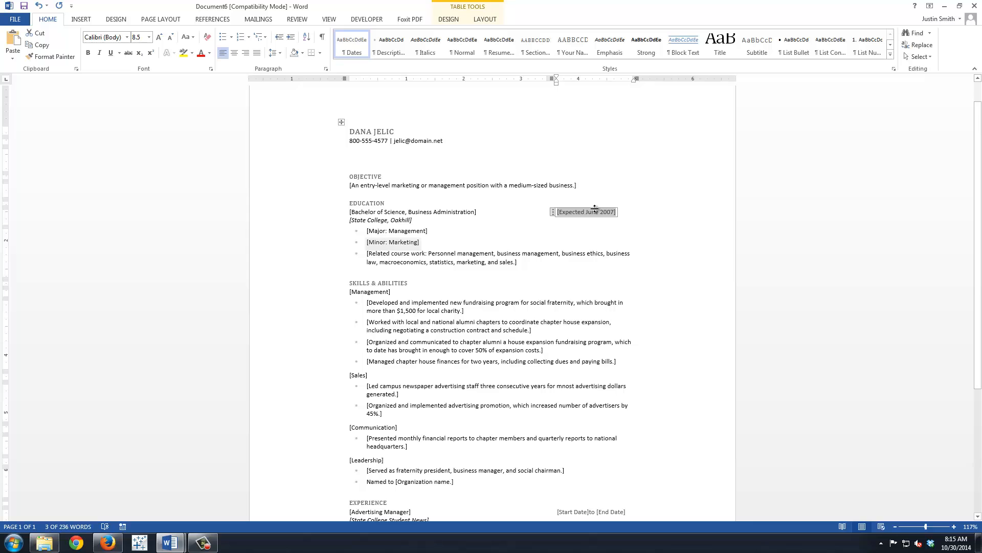
Show the paragraph marks and hidden formatting symbols in the resume.
{"action": "scroll", "coordinate": [488, 287], "scroll_direction": "down", "scroll_amount": 1}
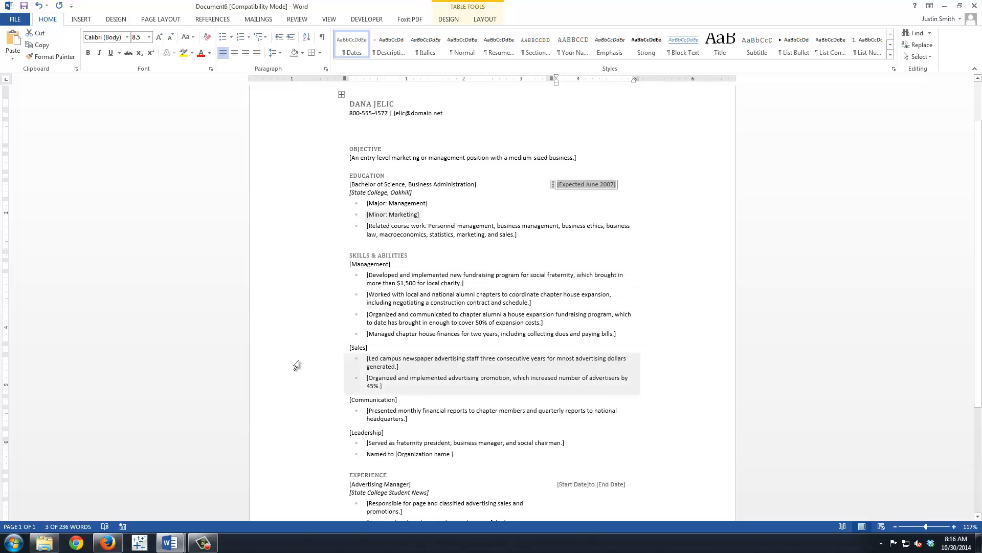
{"action": "mouse_move", "coordinate": [340, 351]}
{"action": "left_click", "coordinate": [322, 37]}
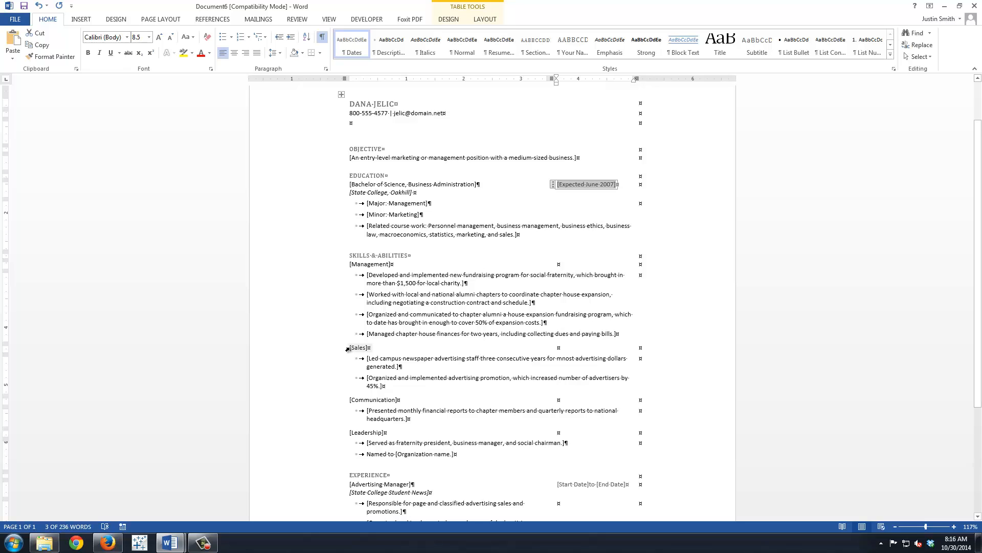
Delete the entire table rows for Sales, Communication and Leadership, including their bullets, from the Skills & Abilities section.
{"action": "left_click_drag", "start_coordinate": [347, 348], "coordinate": [344, 445]}
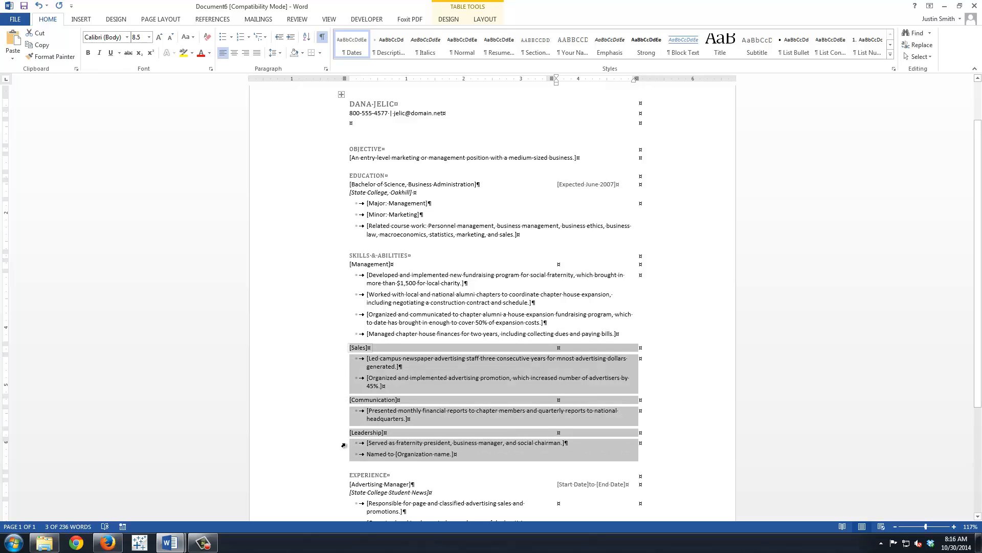
{"action": "right_click", "coordinate": [344, 450]}
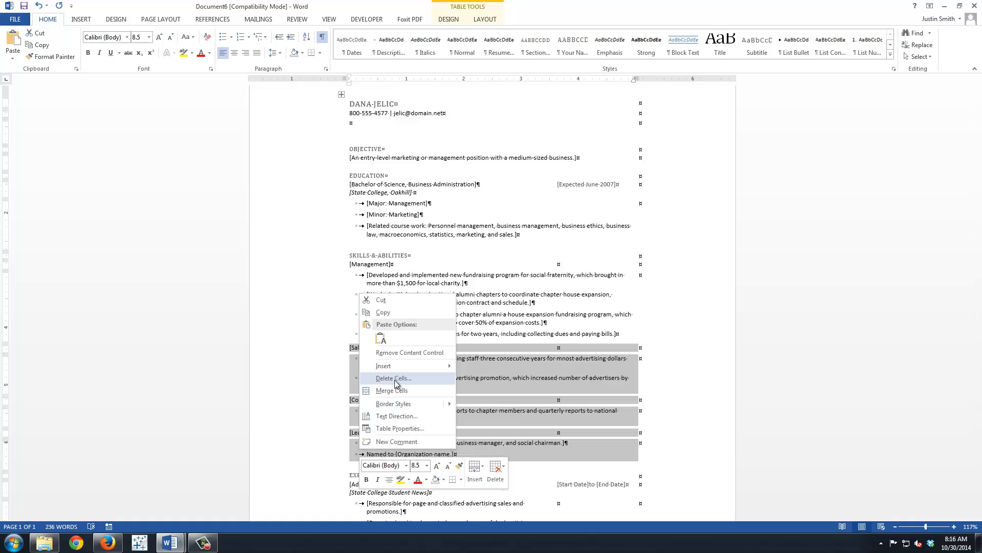
{"action": "left_click", "coordinate": [399, 380]}
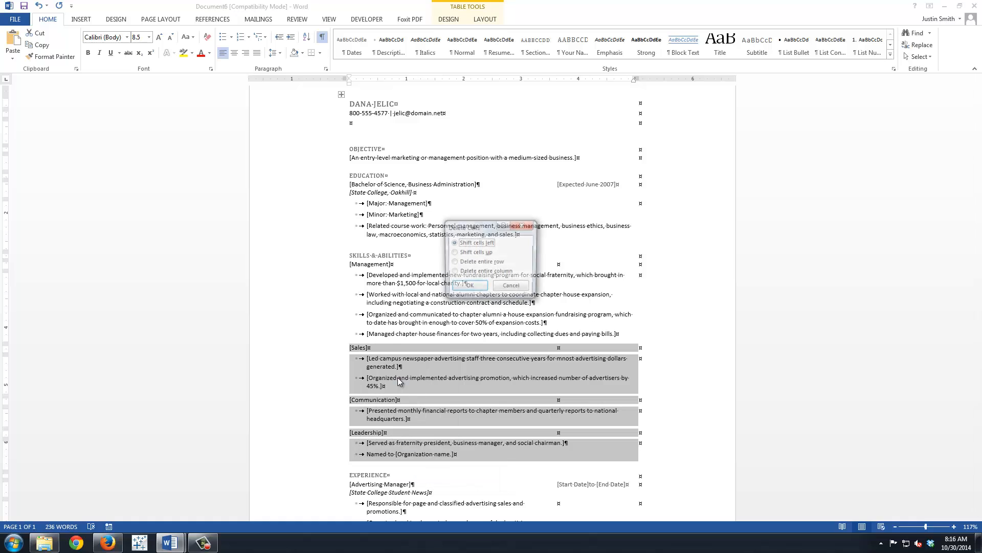
{"action": "left_click", "coordinate": [477, 262]}
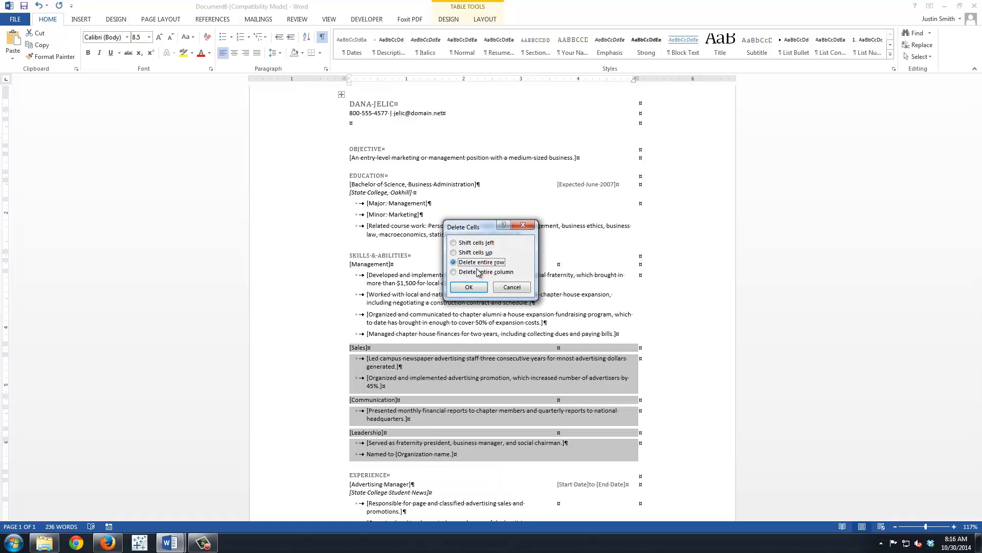
{"action": "left_click", "coordinate": [468, 288]}
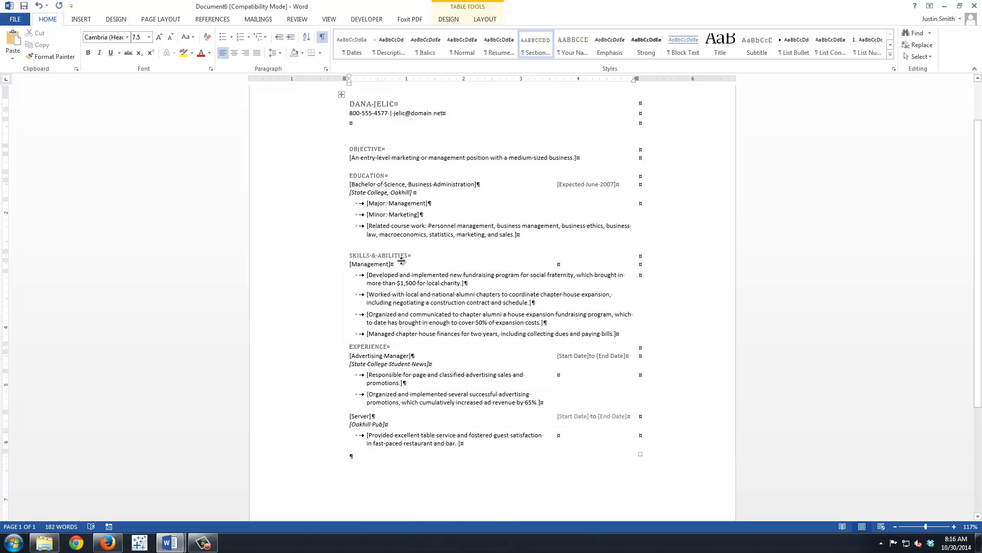
{"action": "left_click", "coordinate": [382, 264]}
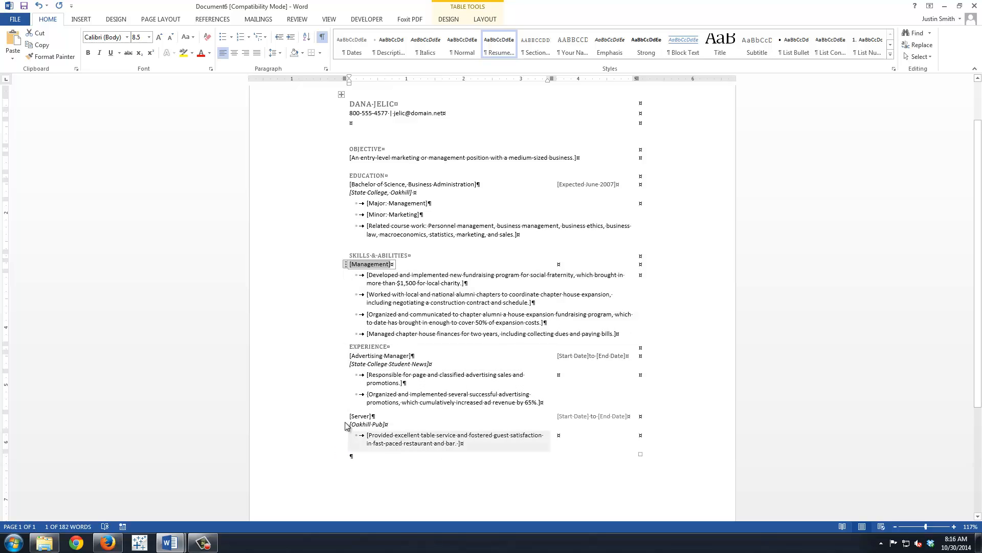
{"action": "left_click", "coordinate": [361, 356]}
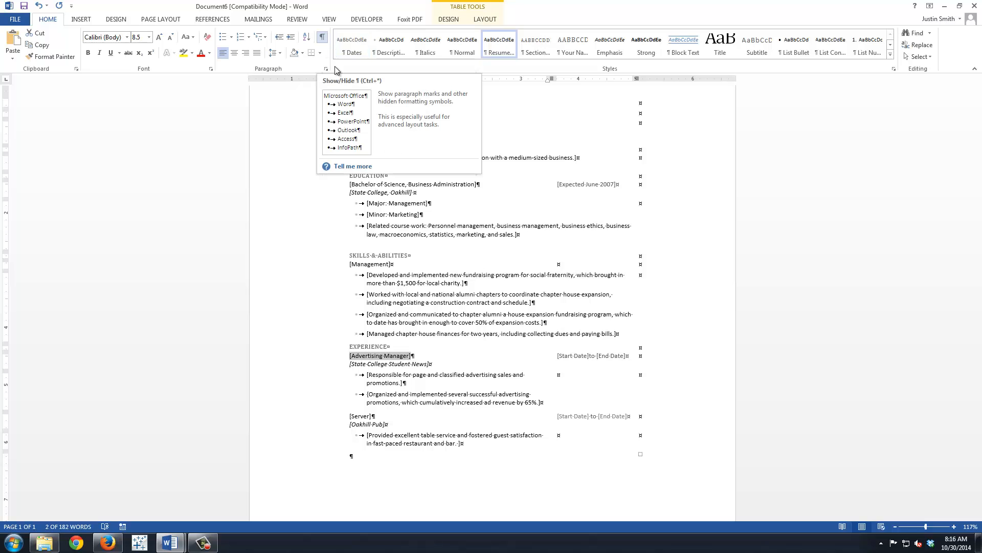
{"action": "mouse_move", "coordinate": [341, 370]}
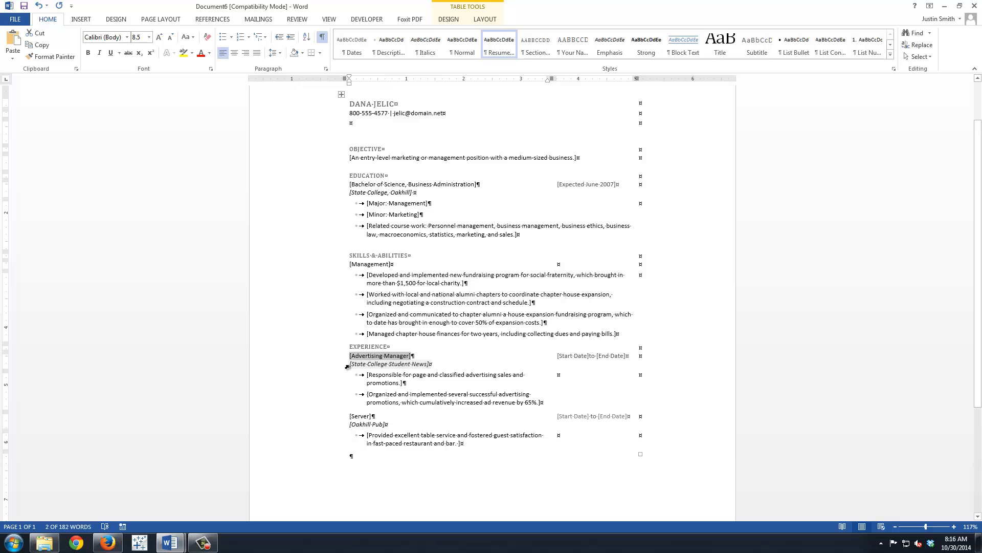
{"action": "left_click_drag", "start_coordinate": [347, 366], "coordinate": [348, 365]}
{"action": "left_click", "coordinate": [370, 374]}
{"action": "left_click", "coordinate": [587, 384]}
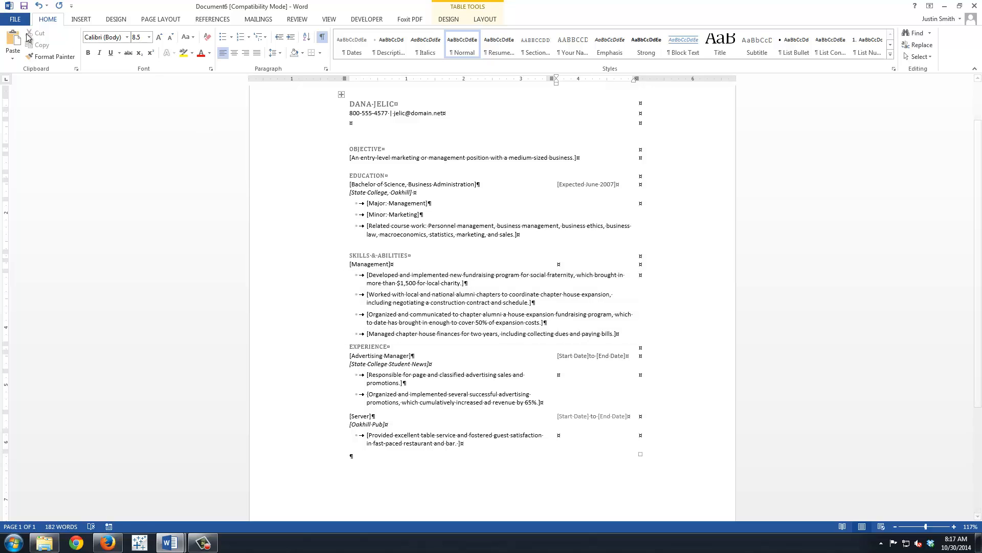
Save the resume in the Chapter Seven folder, naming it 7.10, the applicant's surname plus Resume, and the author's full name, separated by hyphens.
{"action": "left_click", "coordinate": [16, 19]}
{"action": "left_click", "coordinate": [23, 122]}
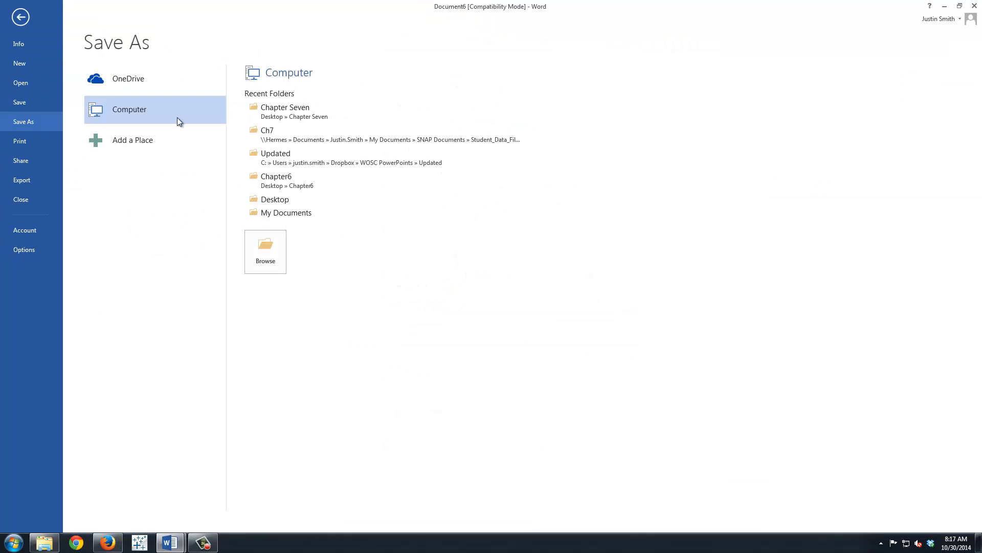
{"action": "left_click", "coordinate": [282, 115]}
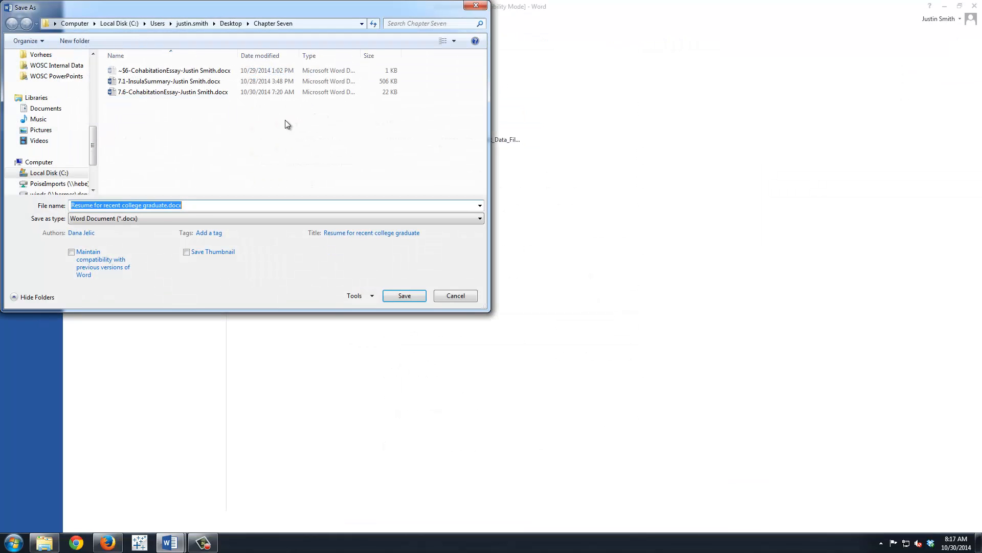
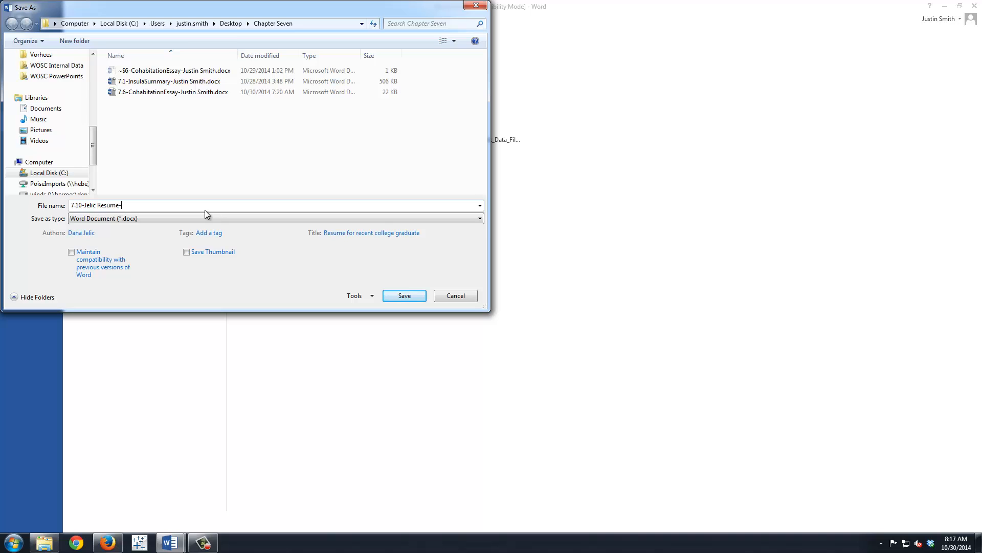
{"action": "key", "text": "Return"}
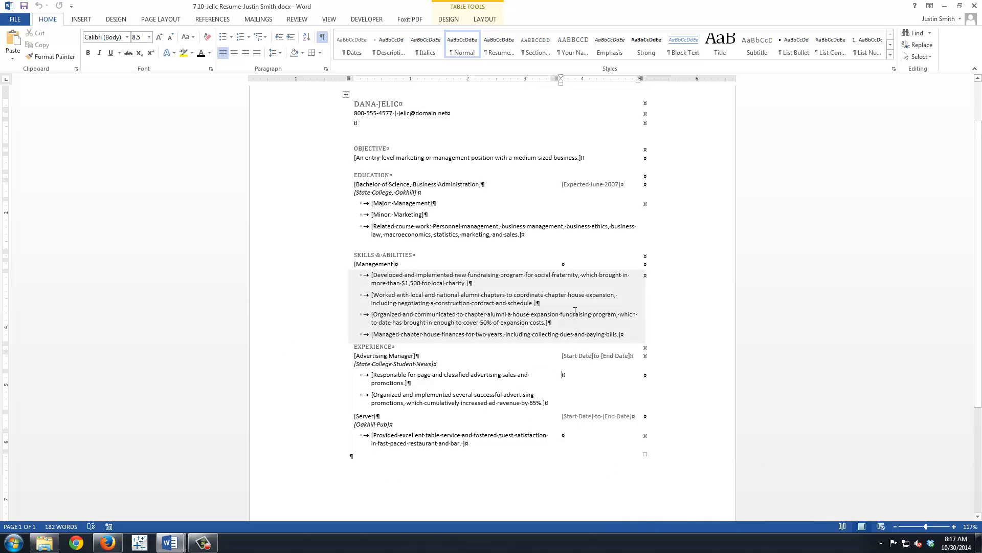
Close the resume and start Word 2013 again.
{"action": "left_click", "coordinate": [975, 7]}
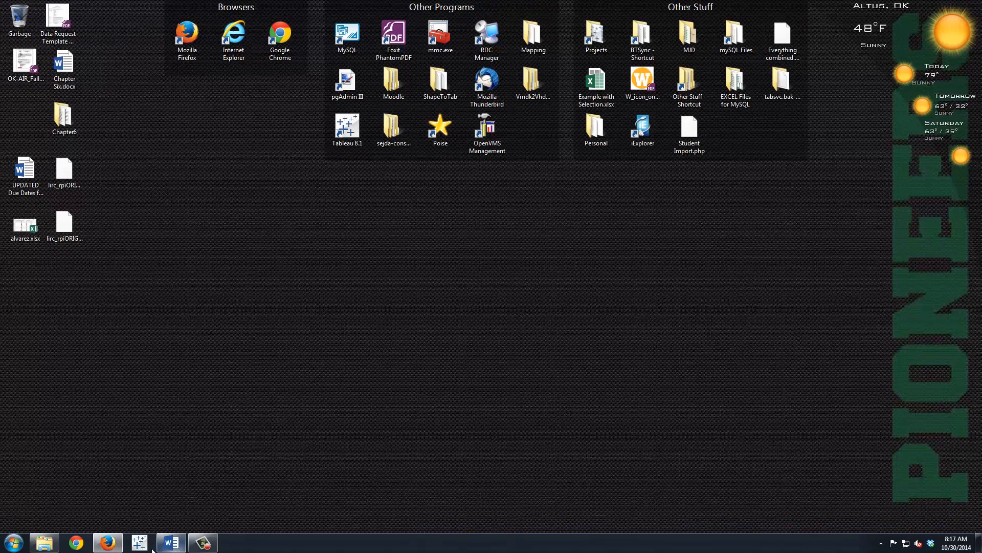
{"action": "left_click", "coordinate": [8, 548]}
{"action": "left_click", "coordinate": [48, 498]}
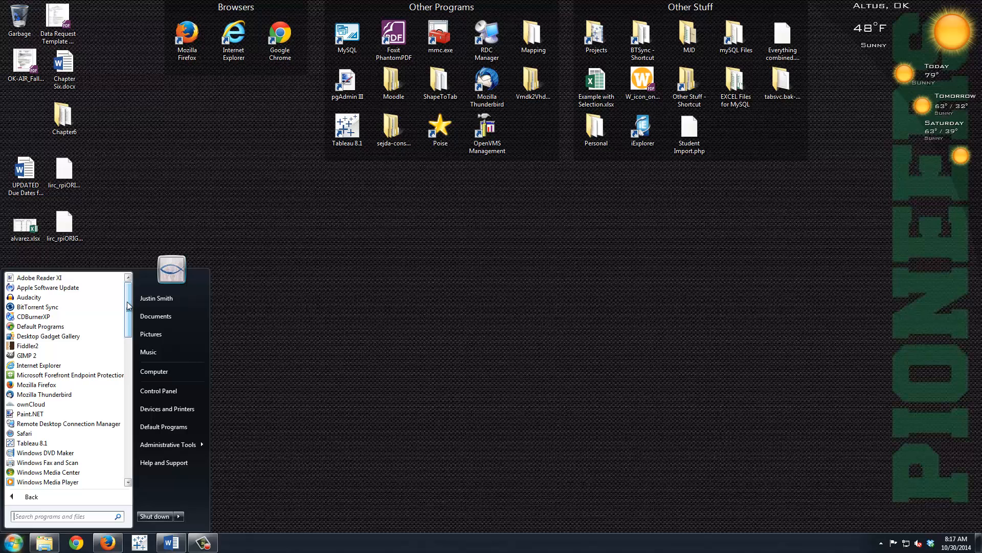
{"action": "left_click_drag", "start_coordinate": [128, 306], "coordinate": [114, 403]}
{"action": "left_click", "coordinate": [44, 443]}
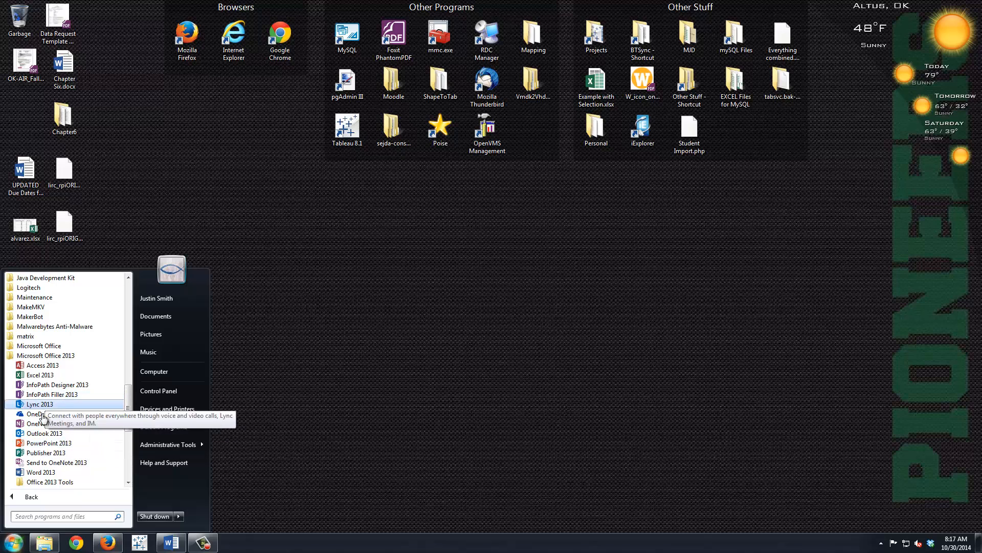
{"action": "left_click", "coordinate": [37, 472]}
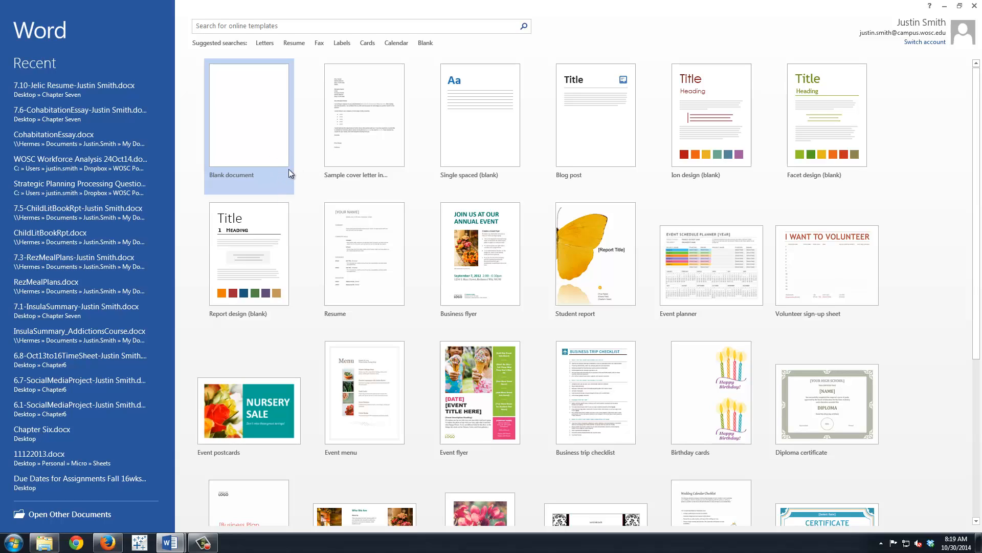
Create a document from the "Sample cover letter in response to a technical position advertisement" template in the Cover Letter category of the Letters templates.
{"action": "left_click", "coordinate": [263, 45]}
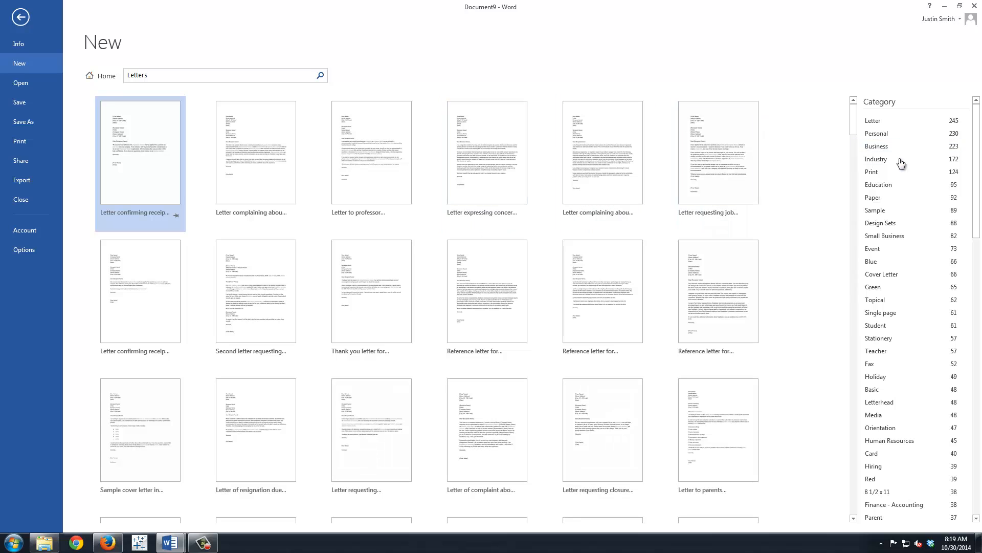
{"action": "left_click", "coordinate": [880, 274]}
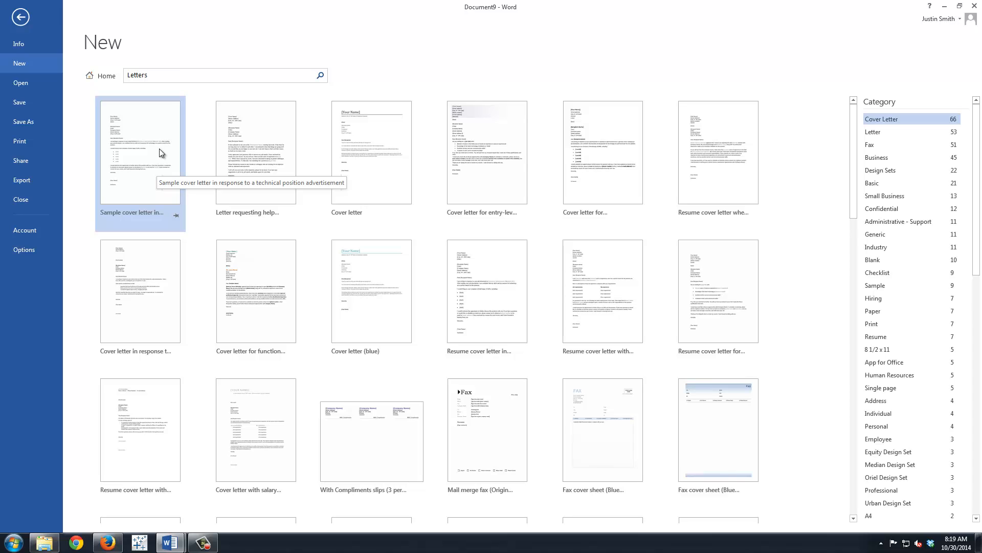
{"action": "left_click", "coordinate": [159, 149]}
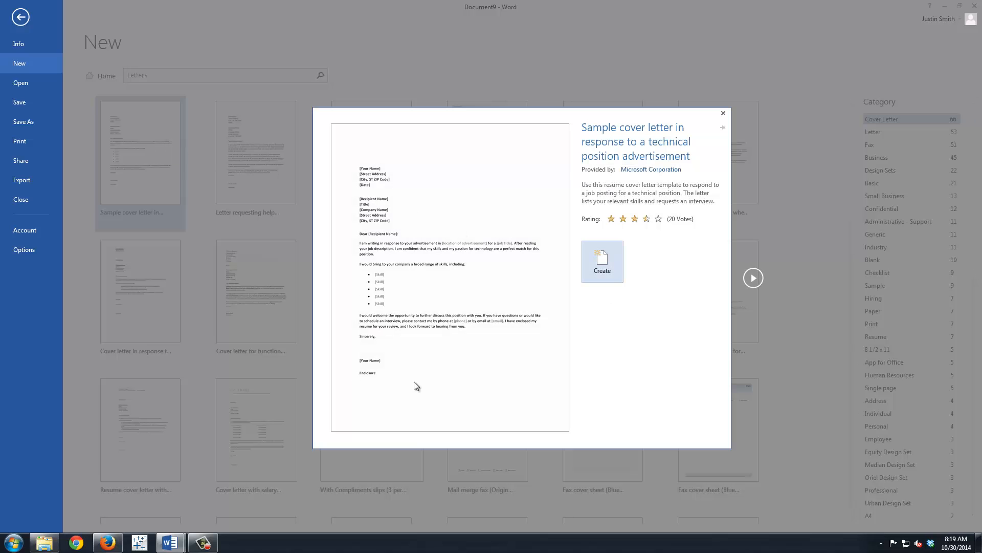
{"action": "left_click", "coordinate": [609, 262]}
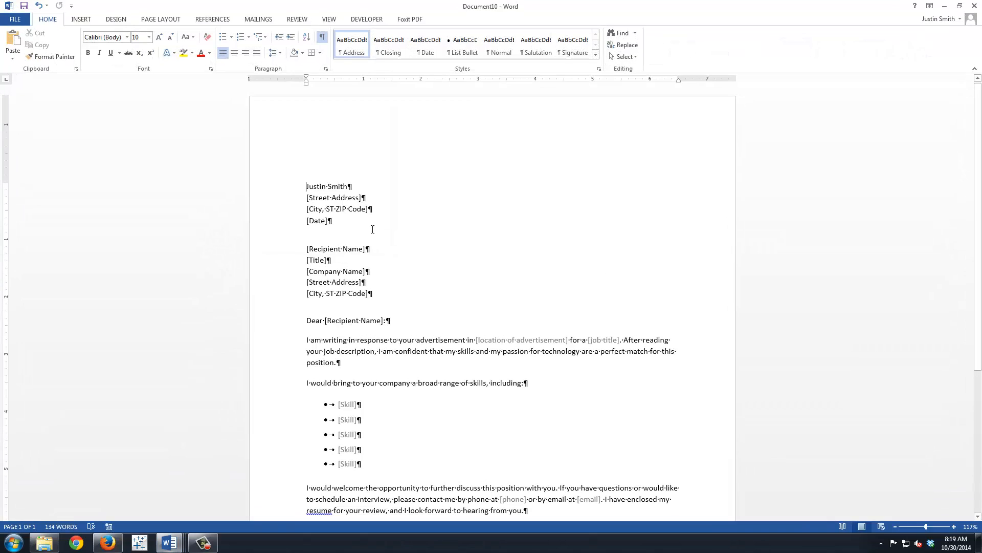
Hide the paragraph marks and formatting symbols in the cover letter.
{"action": "left_click", "coordinate": [322, 36]}
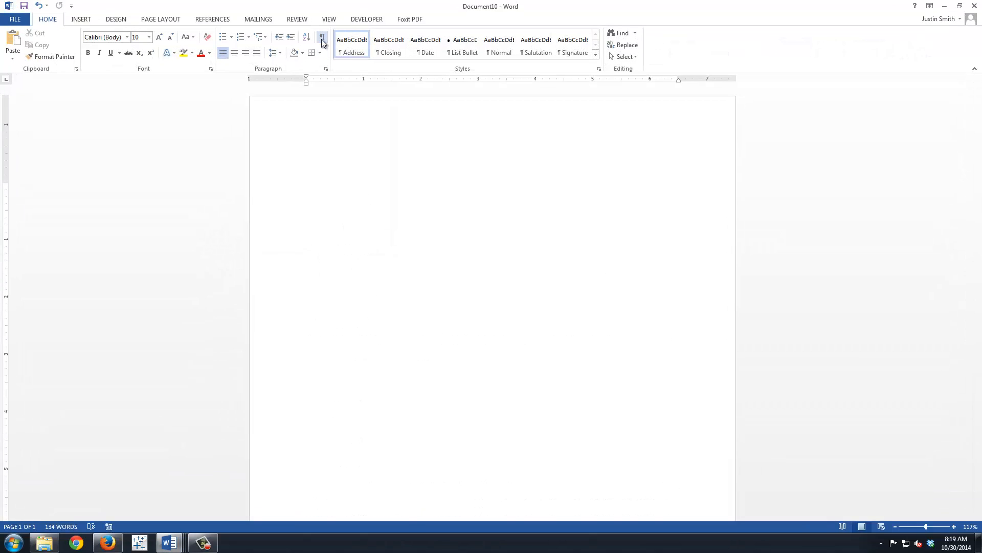
{"action": "scroll", "coordinate": [550, 199], "scroll_direction": "down", "scroll_amount": 1}
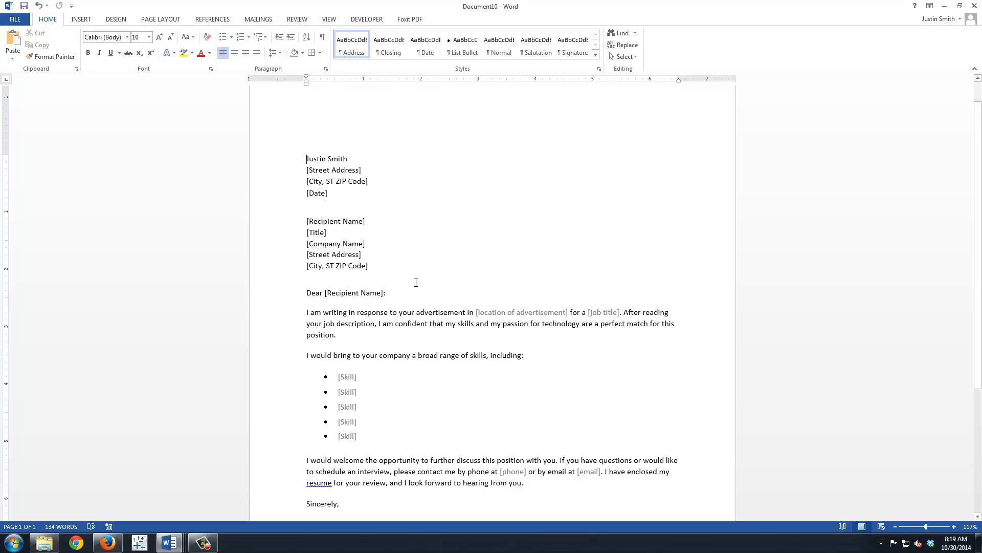
Look over the cover letter's sender name field, address placeholders, body text and signature block.
{"action": "left_click", "coordinate": [329, 160]}
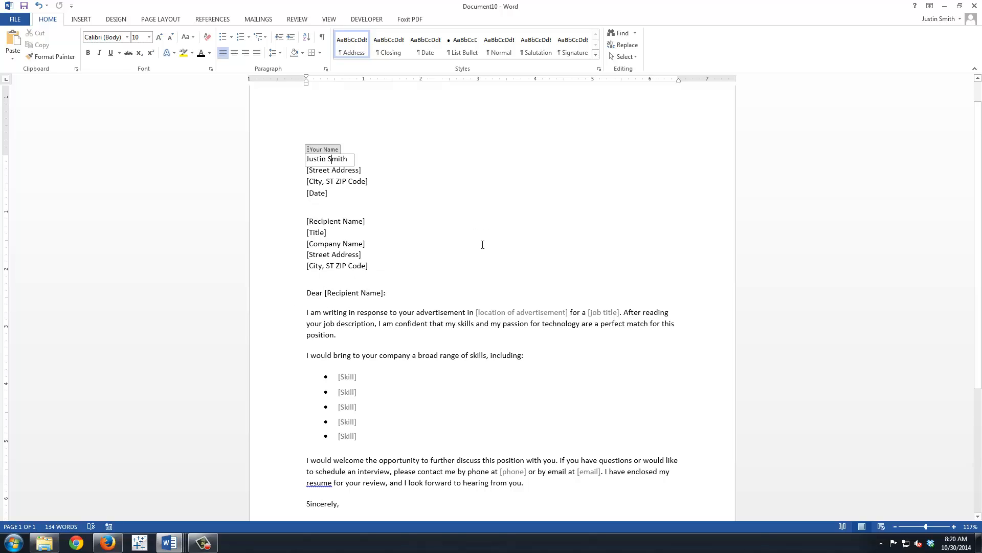
{"action": "scroll", "coordinate": [482, 245], "scroll_direction": "down", "scroll_amount": 2}
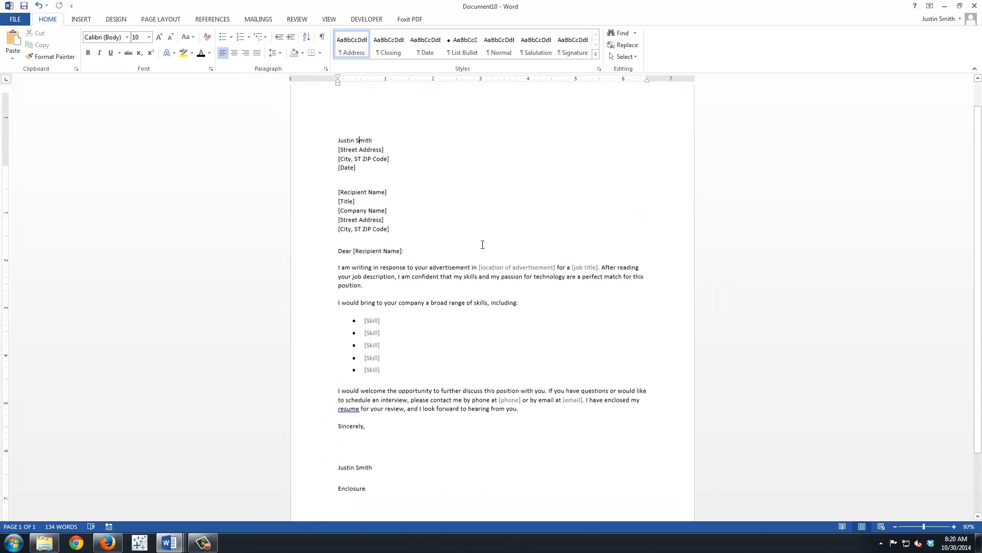
{"action": "scroll", "coordinate": [483, 245], "scroll_direction": "up", "scroll_amount": 1}
{"action": "scroll", "coordinate": [483, 245], "scroll_direction": "down", "scroll_amount": 4}
{"action": "scroll", "coordinate": [483, 244], "scroll_direction": "up", "scroll_amount": 2}
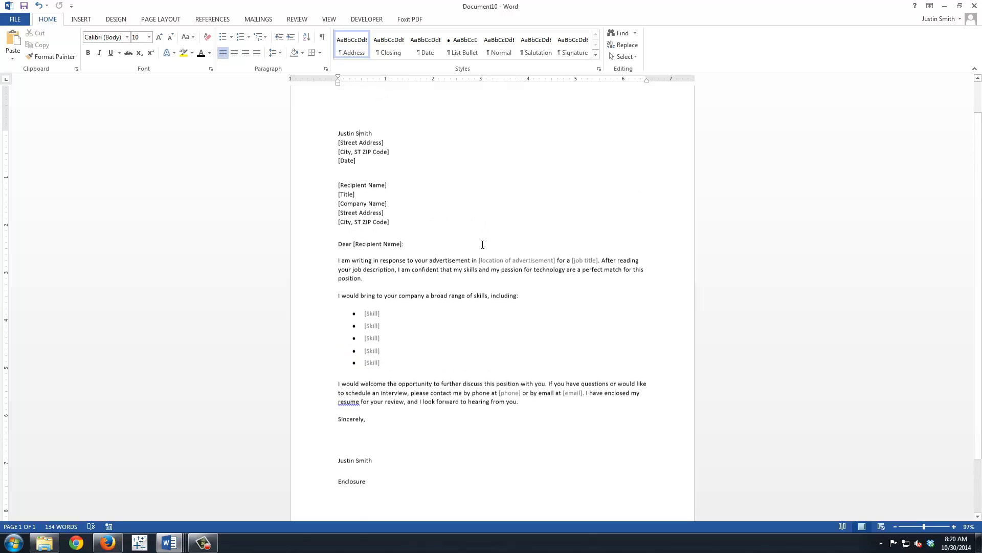
{"action": "scroll", "coordinate": [483, 245], "scroll_direction": "up", "scroll_amount": 1}
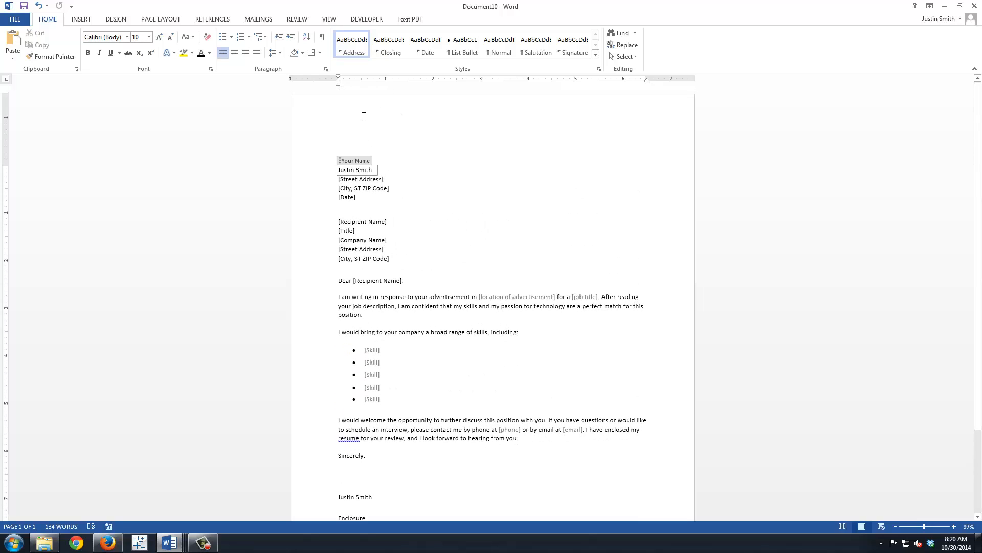
{"action": "scroll", "coordinate": [392, 287], "scroll_direction": "down", "scroll_amount": 3}
{"action": "scroll", "coordinate": [394, 327], "scroll_direction": "up", "scroll_amount": 2}
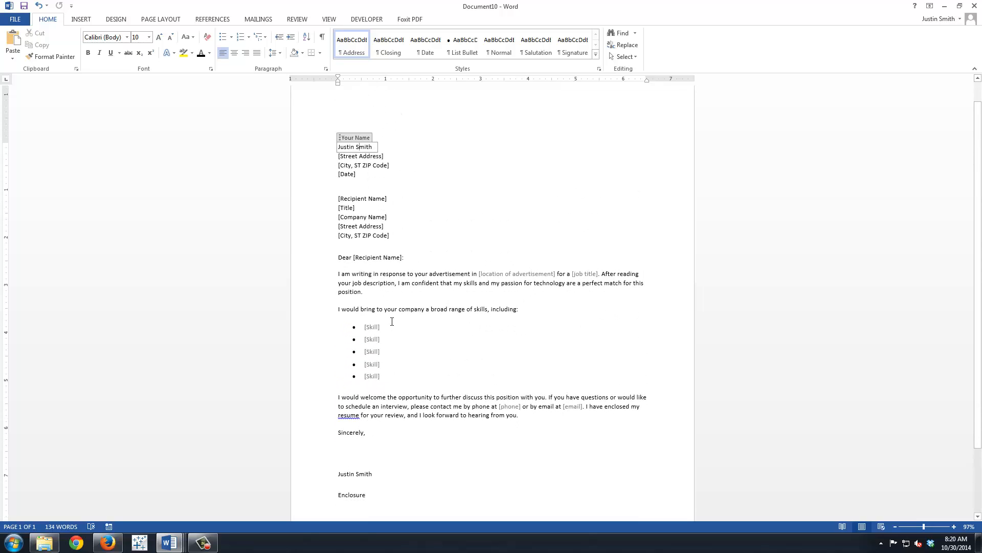
Delete the last two [Skill] bullets from the skills list, keeping three.
{"action": "left_click", "coordinate": [393, 377]}
{"action": "key", "text": "BackSpace"}
{"action": "key", "text": "BackSpace"}
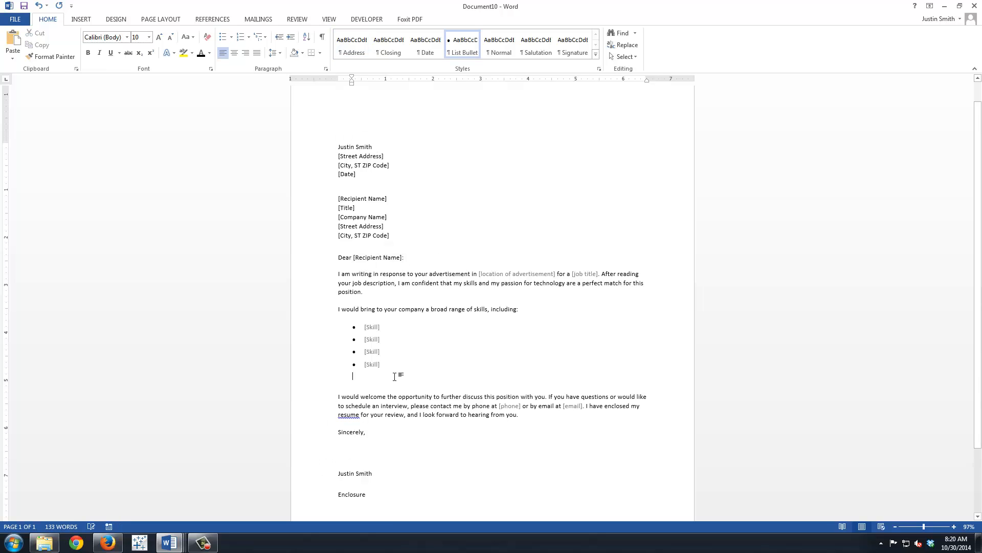
{"action": "key", "text": "BackSpace"}
{"action": "key", "text": "BackSpace"}
{"action": "key", "text": "BackSpace"}
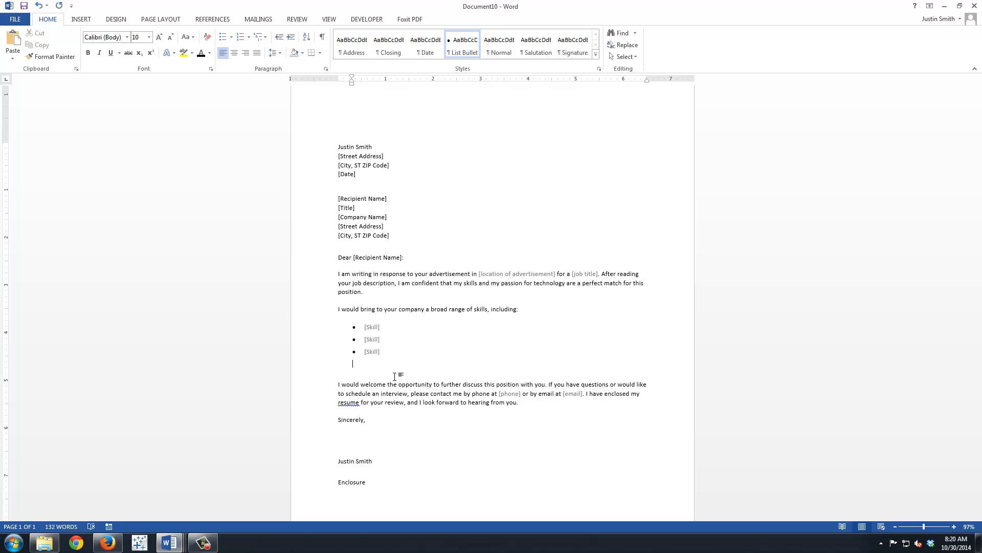
{"action": "key", "text": "BackSpace"}
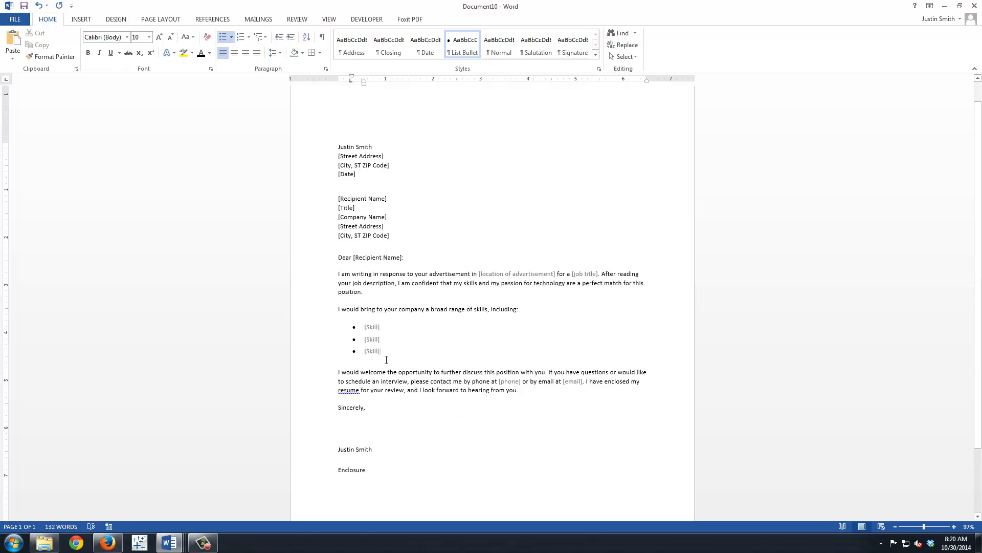
Set the page's vertical alignment to Center for the whole cover letter document.
{"action": "scroll", "coordinate": [394, 388], "scroll_direction": "down", "scroll_amount": 3}
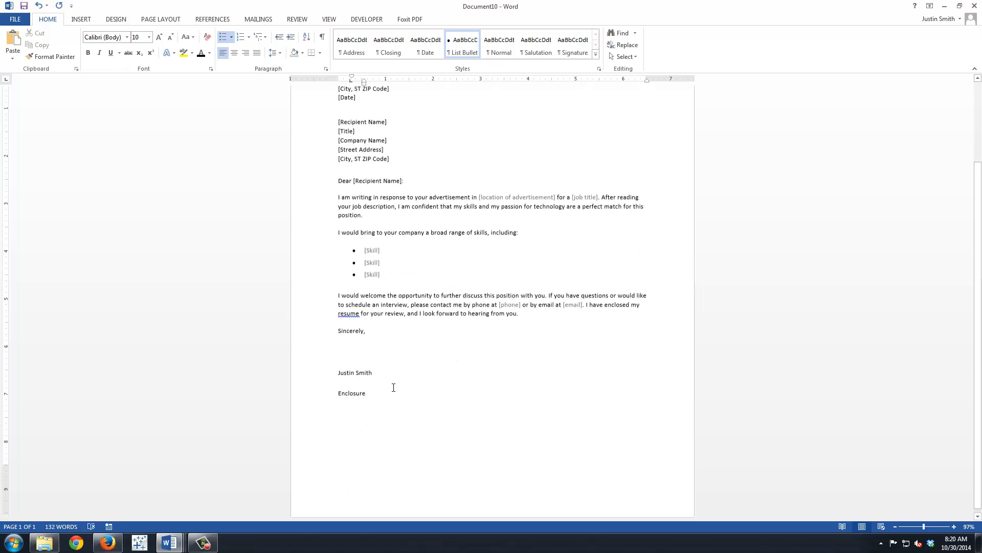
{"action": "scroll", "coordinate": [390, 399], "scroll_direction": "up", "scroll_amount": 4}
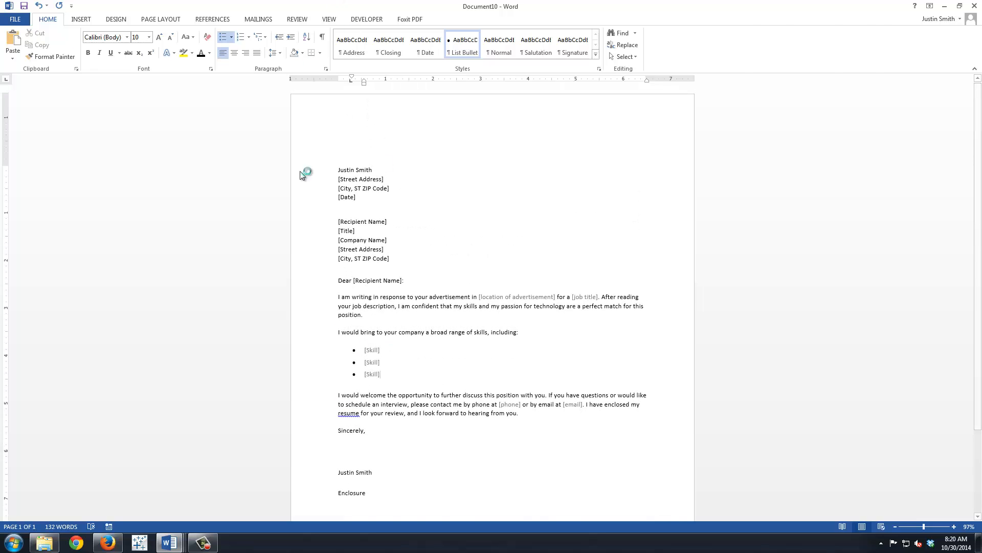
{"action": "left_click", "coordinate": [115, 19]}
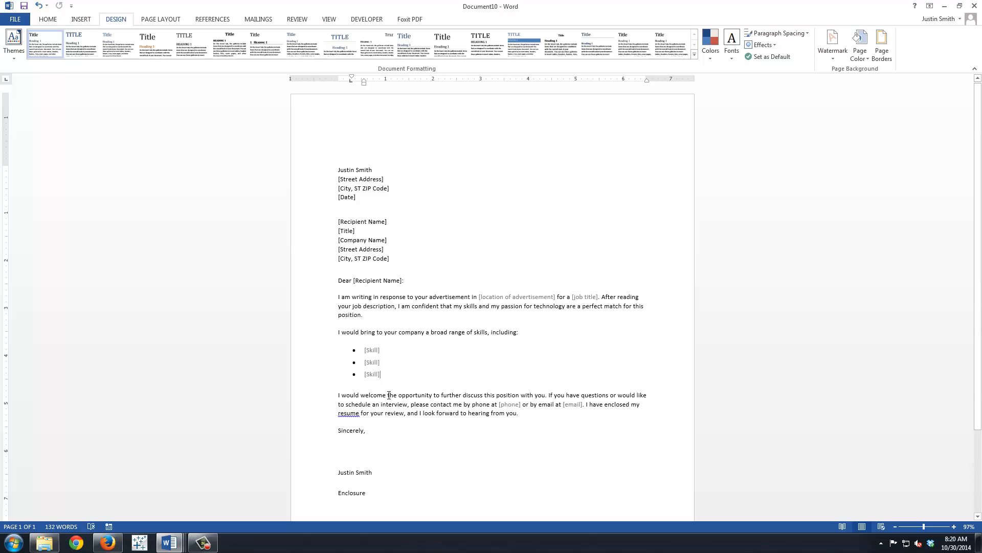
{"action": "left_click", "coordinate": [173, 21]}
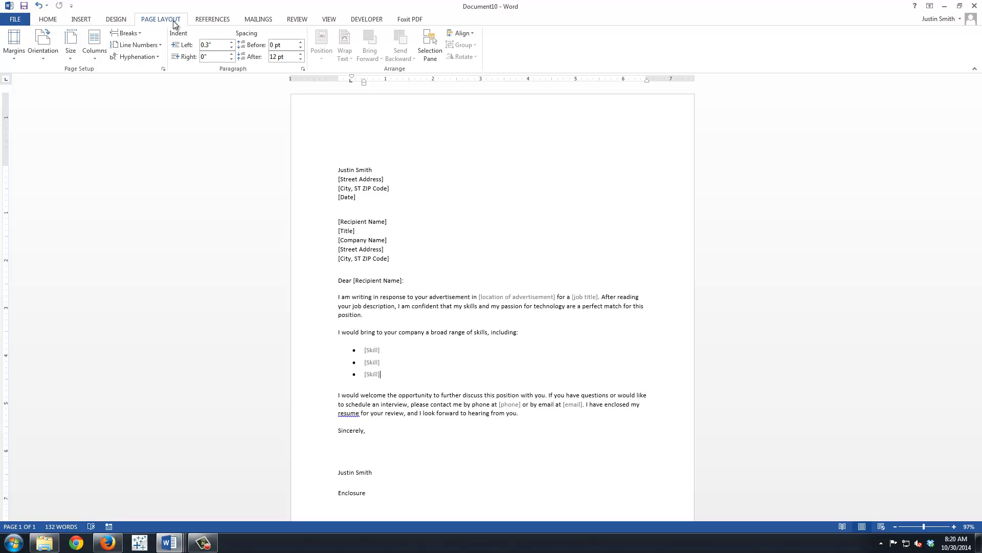
{"action": "left_click", "coordinate": [163, 70]}
{"action": "left_click_drag", "start_coordinate": [195, 161], "coordinate": [502, 126]}
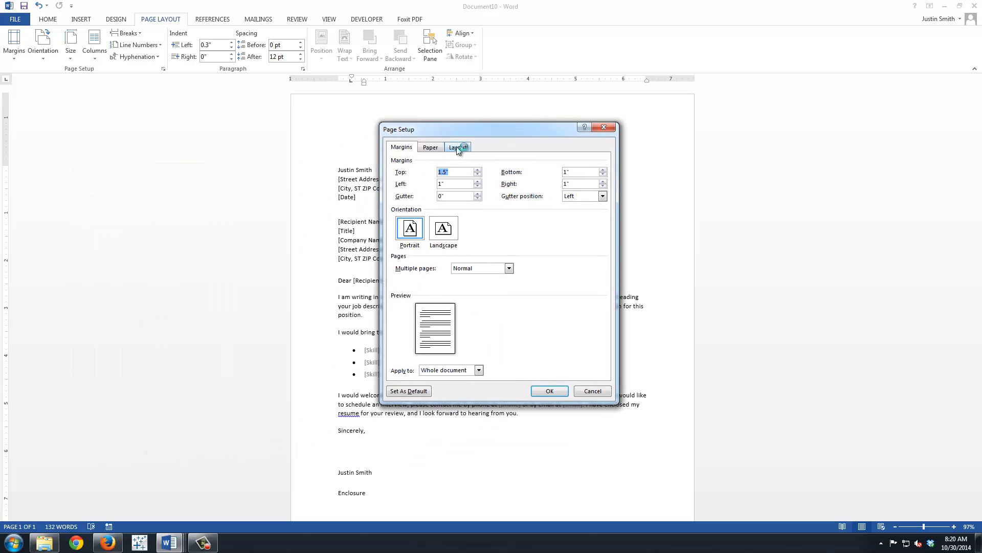
{"action": "left_click", "coordinate": [457, 148]}
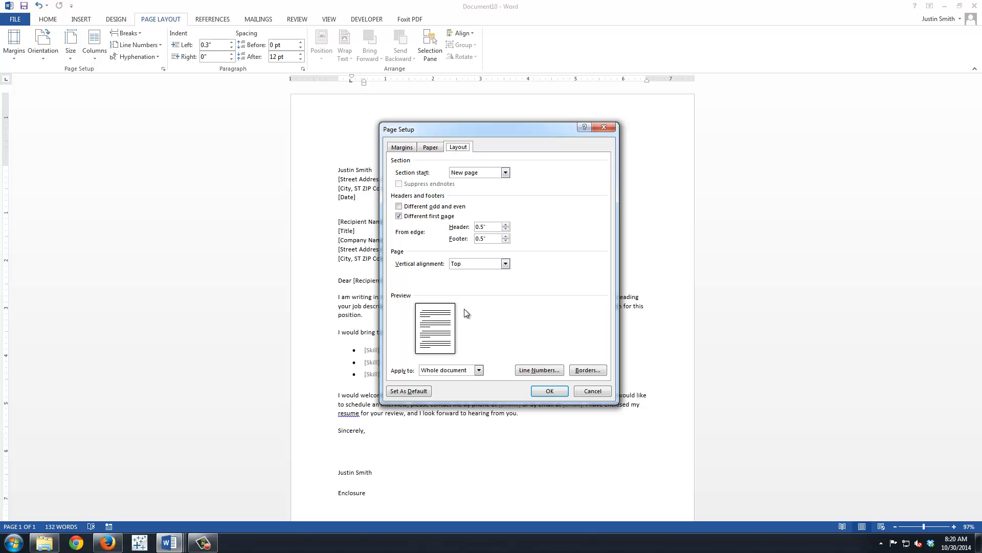
{"action": "left_click", "coordinate": [467, 267]}
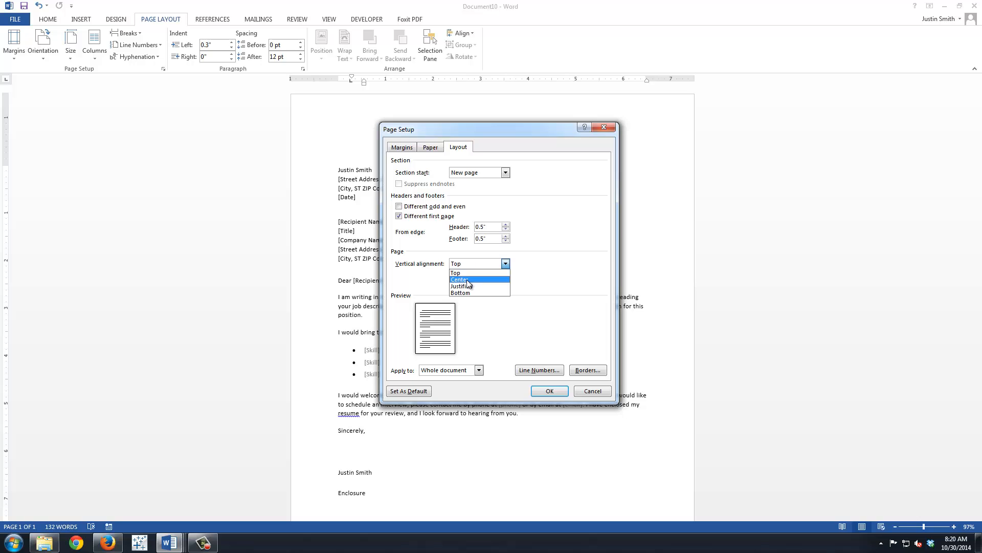
{"action": "left_click", "coordinate": [467, 281]}
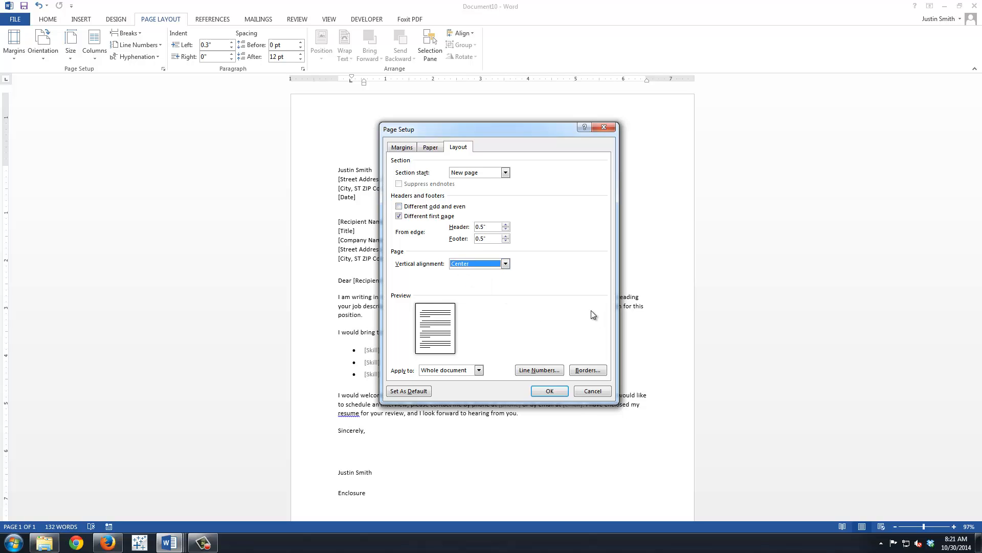
{"action": "left_click", "coordinate": [555, 392]}
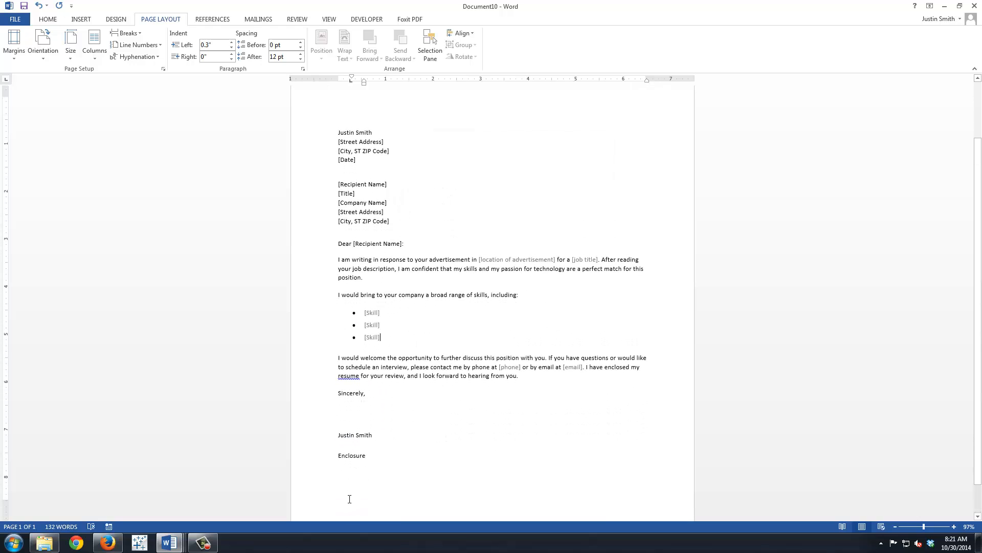
{"action": "scroll", "coordinate": [350, 307], "scroll_direction": "up", "scroll_amount": 3}
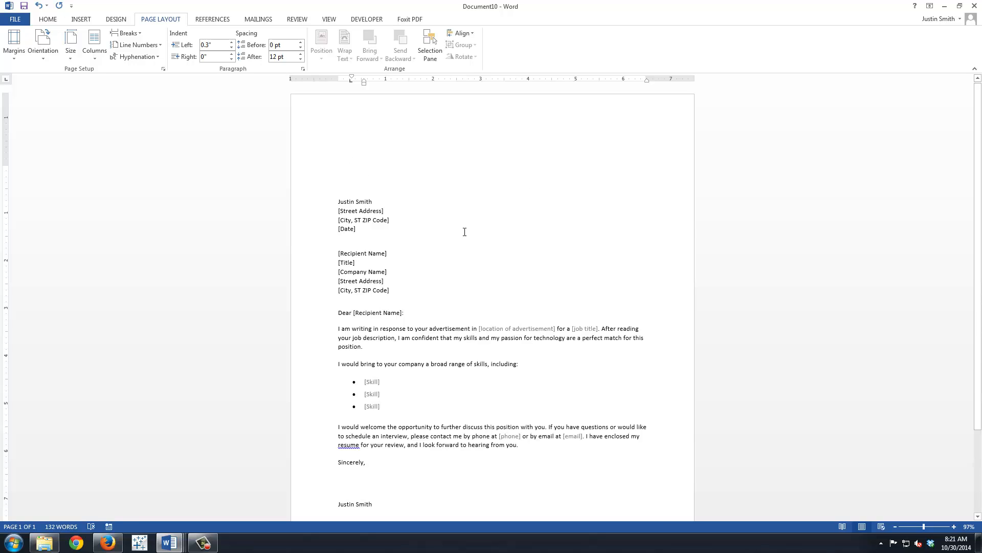
{"action": "scroll", "coordinate": [474, 241], "scroll_direction": "down", "scroll_amount": 2}
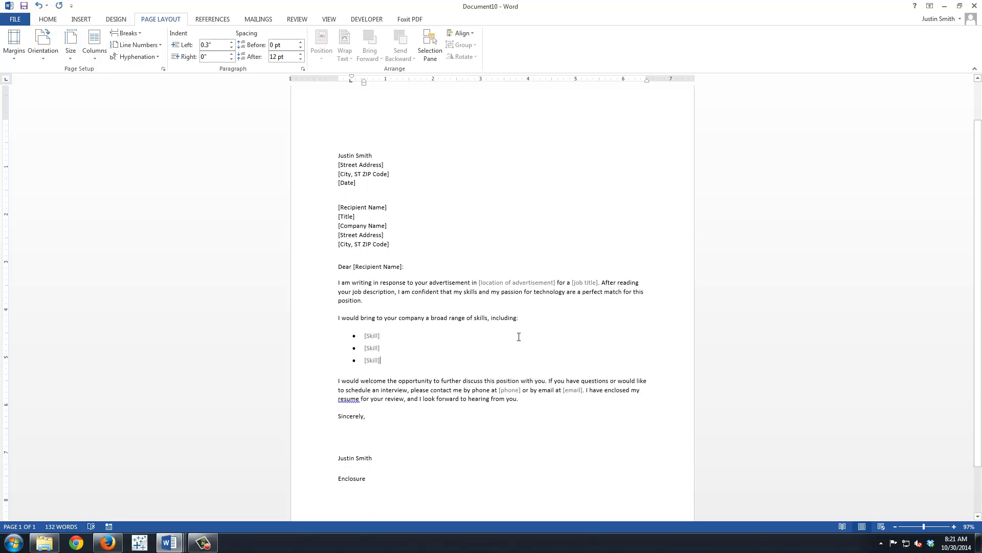
{"action": "scroll", "coordinate": [519, 336], "scroll_direction": "up", "scroll_amount": 2}
{"action": "scroll", "coordinate": [524, 335], "scroll_direction": "down", "scroll_amount": 2}
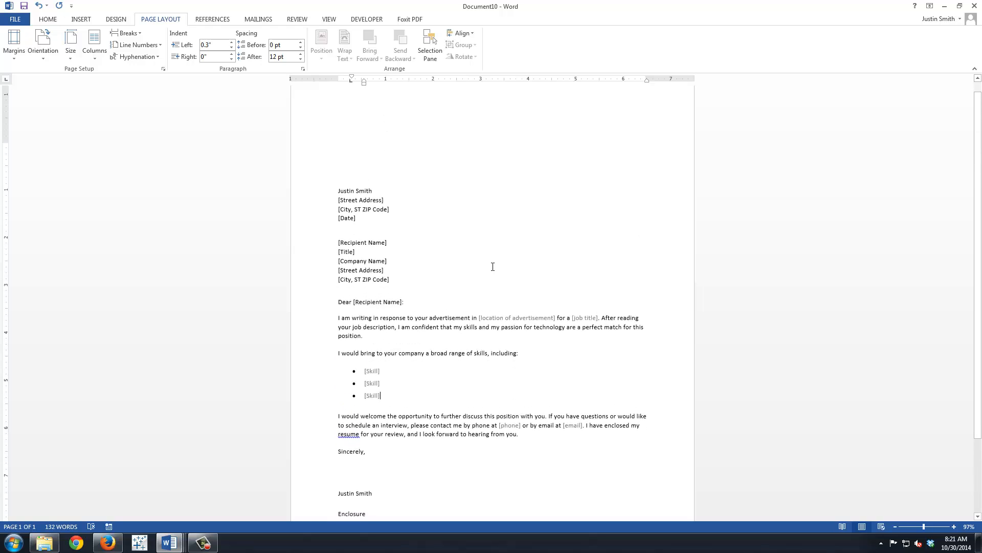